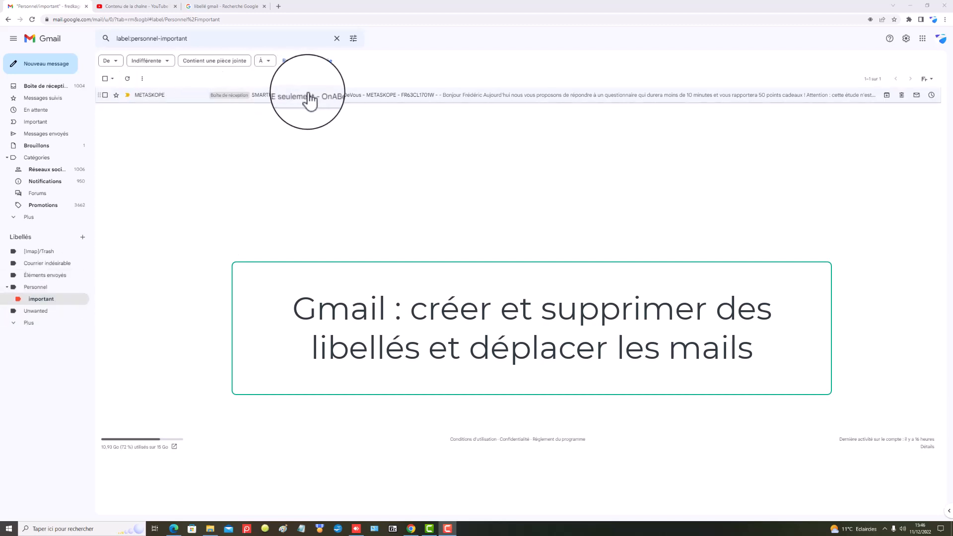
Step: Return to the inbox and delete the "important" sublabel nested under Personnel
click(39, 89)
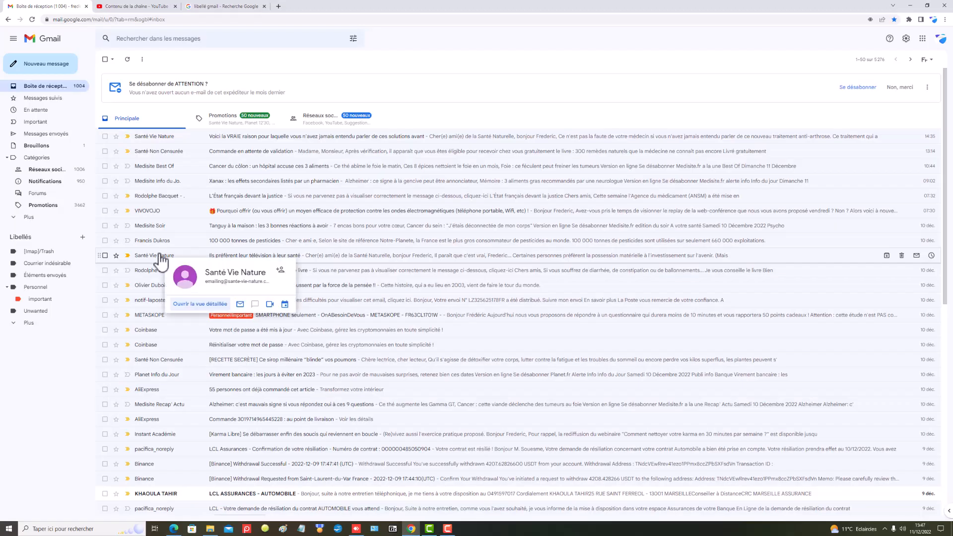
click(85, 299)
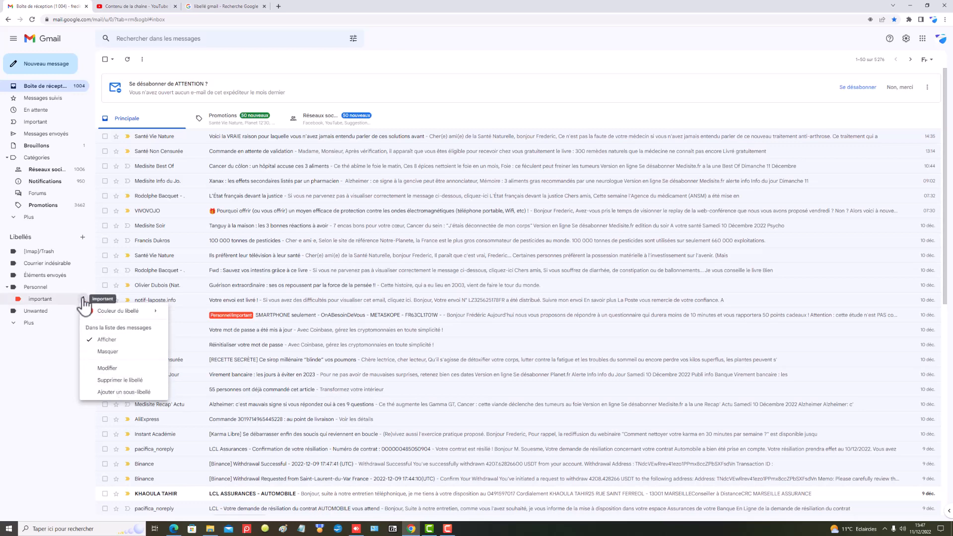
click(112, 379)
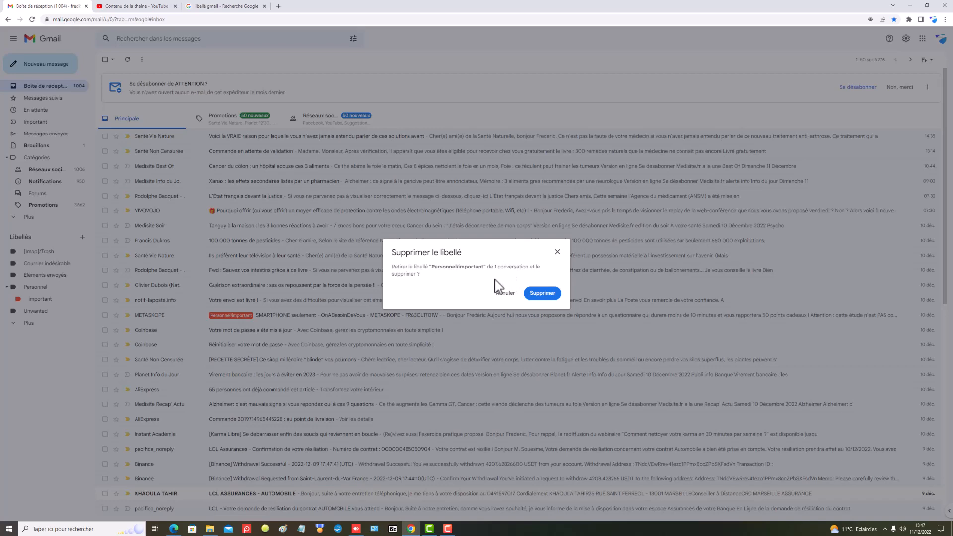
click(542, 293)
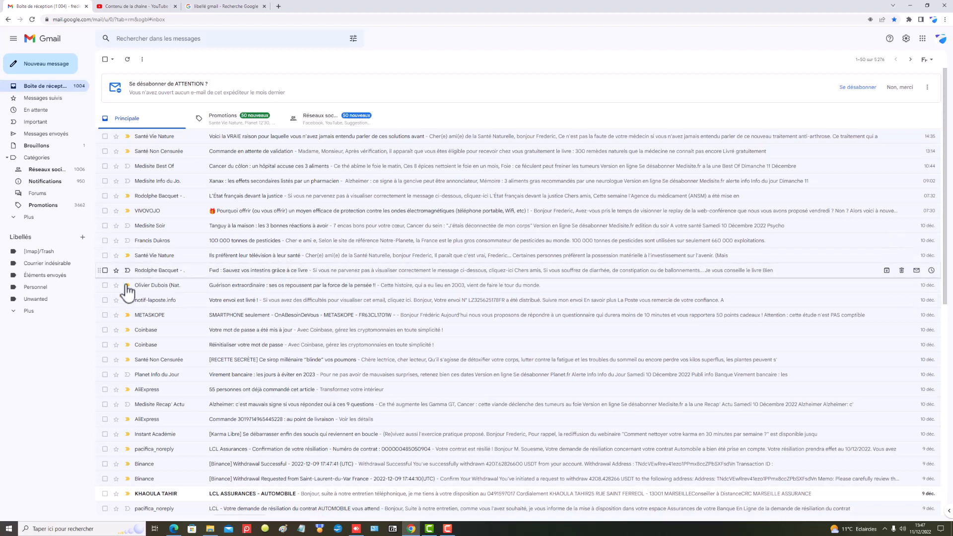
Step: Create a new label named "Important" nested under the Unwanted label
click(83, 237)
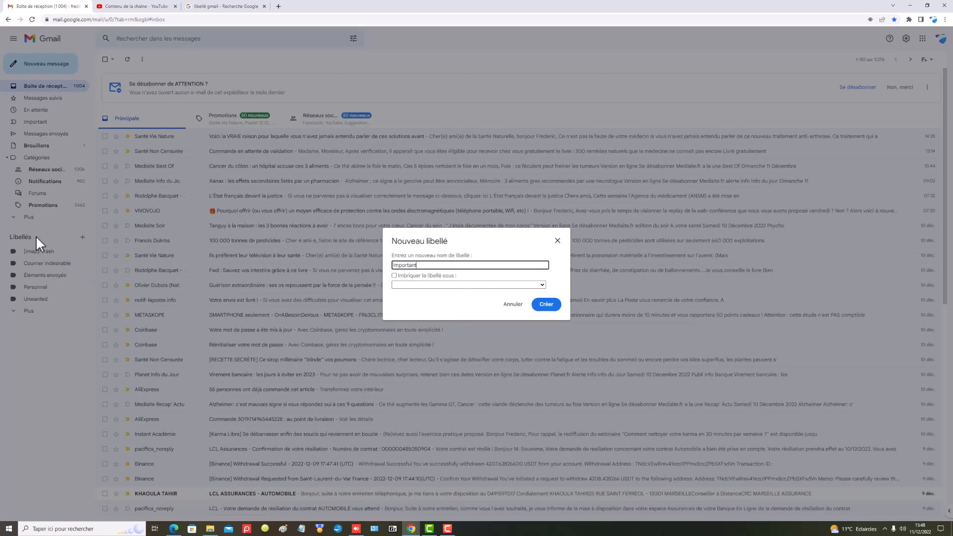
click(542, 286)
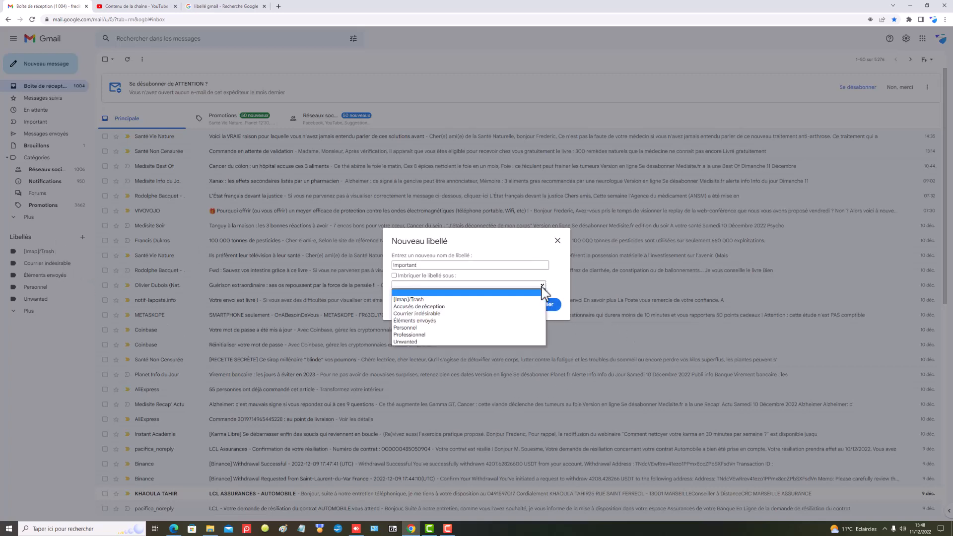
click(424, 340)
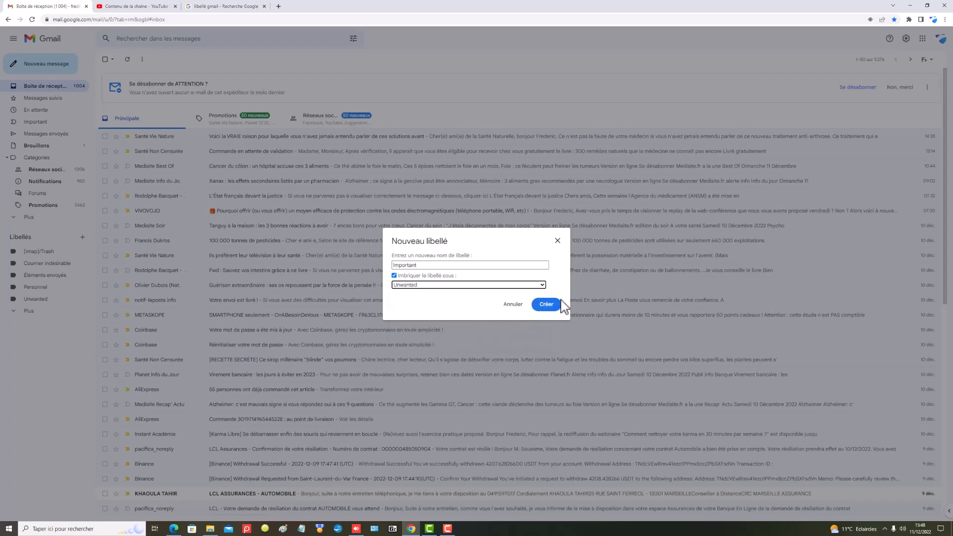
click(547, 304)
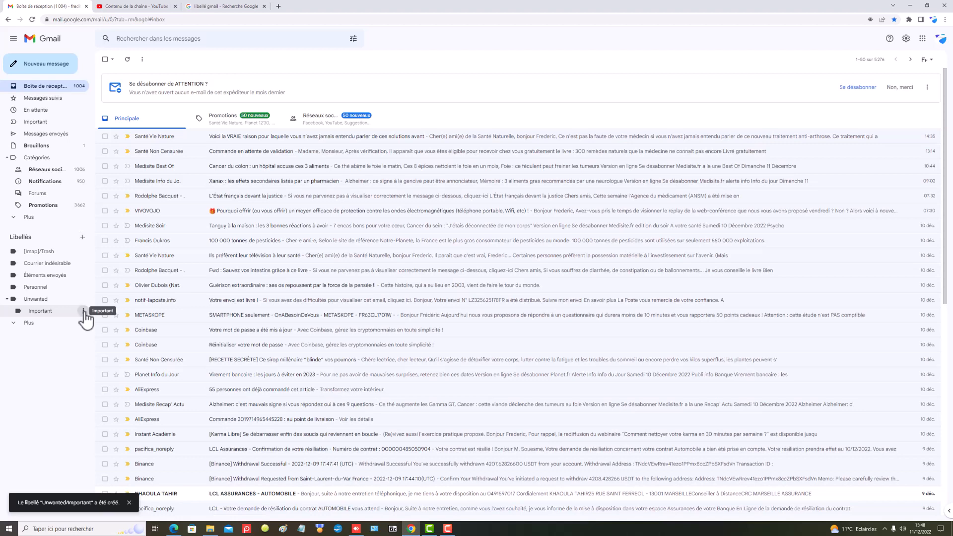
Step: Set the colour of the Important sublabel under Unwanted to red
click(83, 311)
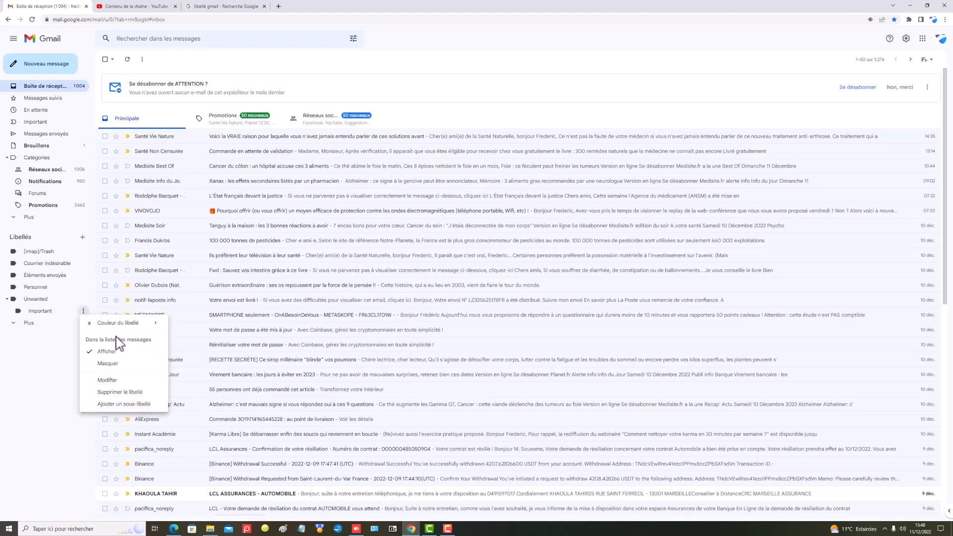
mouse_move(132, 328)
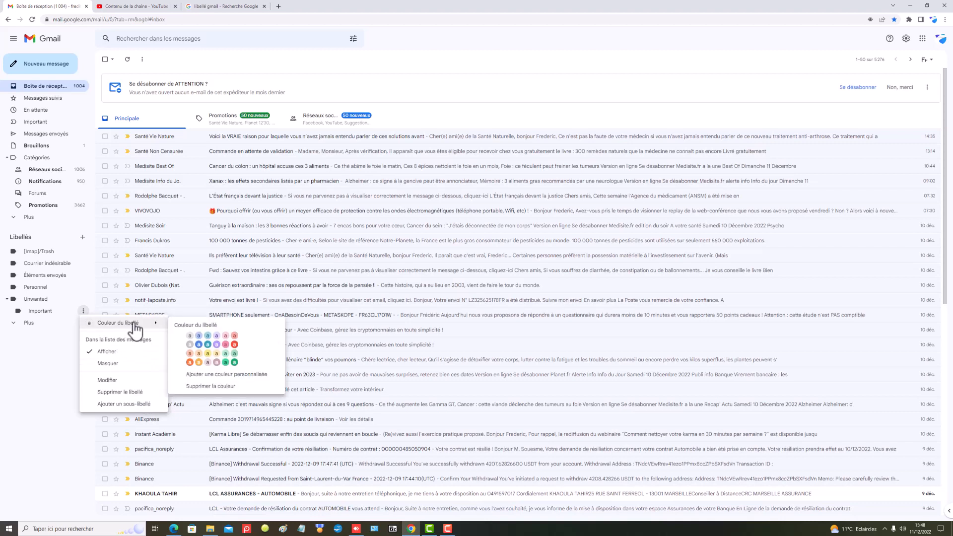
click(234, 344)
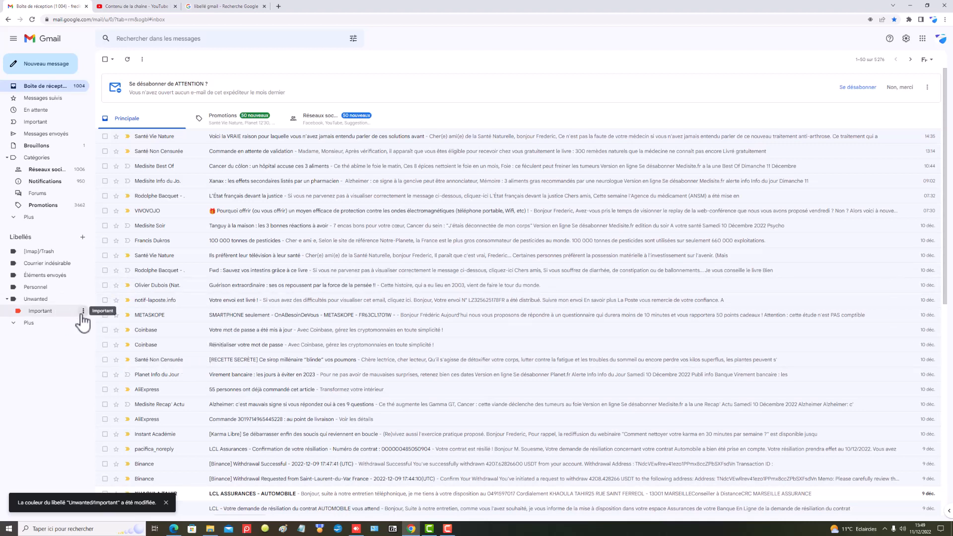
click(83, 312)
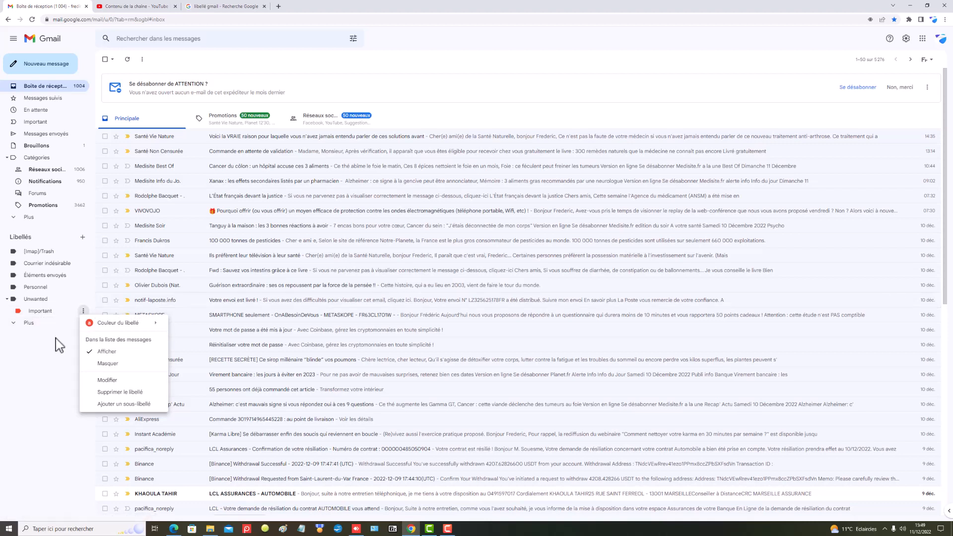
click(62, 358)
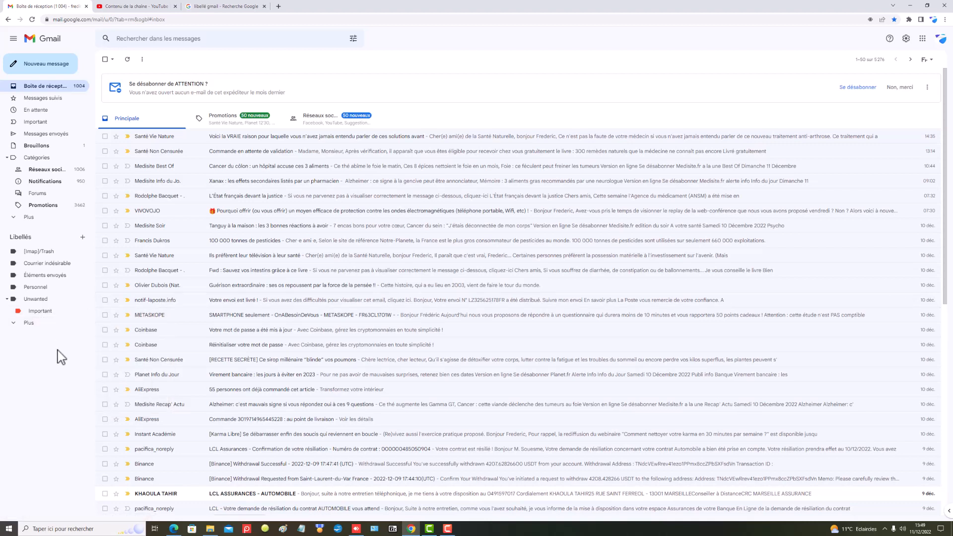
Step: Try to move the Important sublabel from Unwanted to the Personnel label
right_click(45, 313)
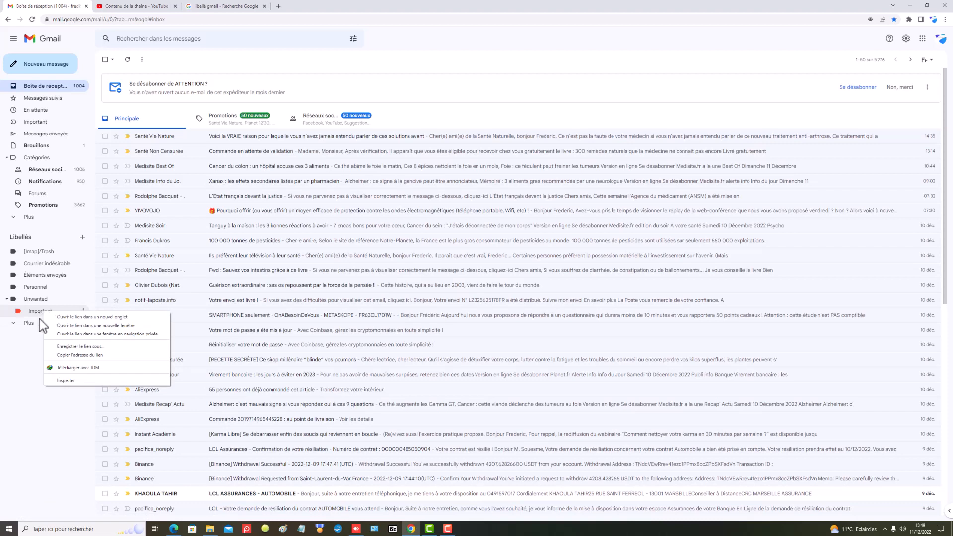
click(39, 349)
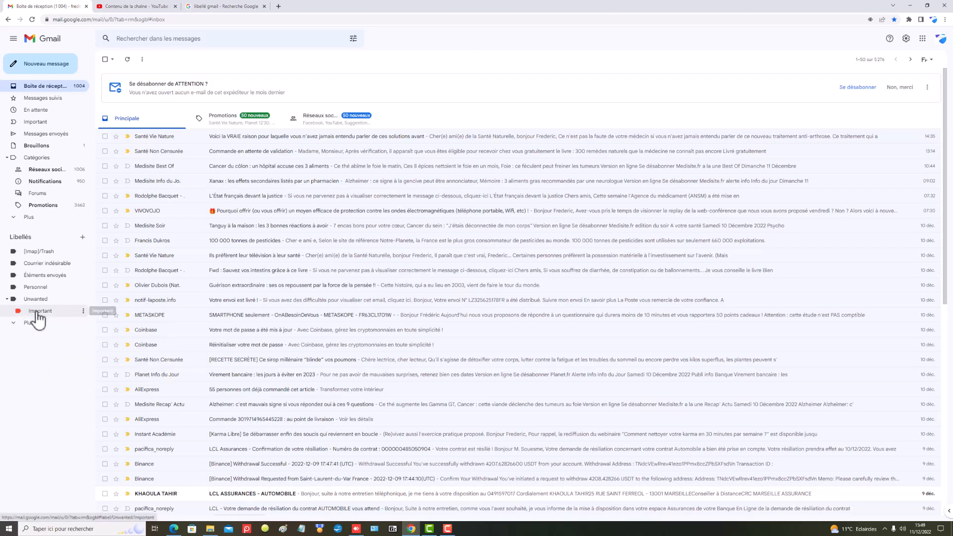
drag(37, 313, 47, 298)
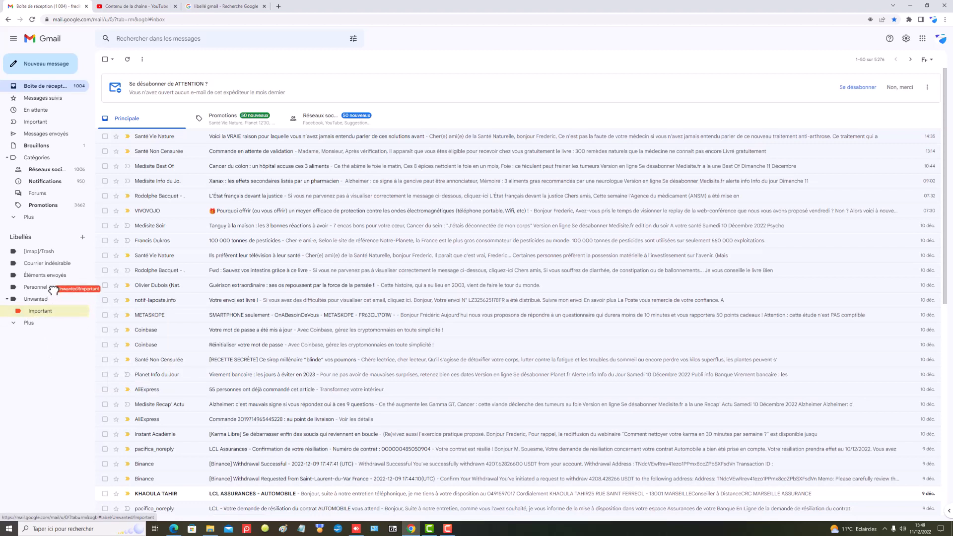
drag(53, 291, 40, 287)
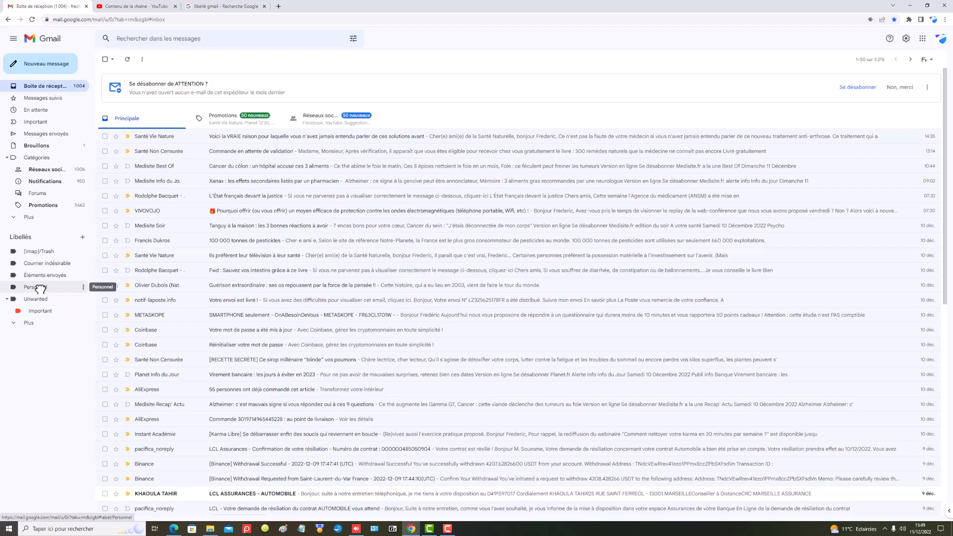
click(83, 287)
Step: View the conversations filed under the Personnel label, the Unwanted label and its Important sublabel
click(44, 290)
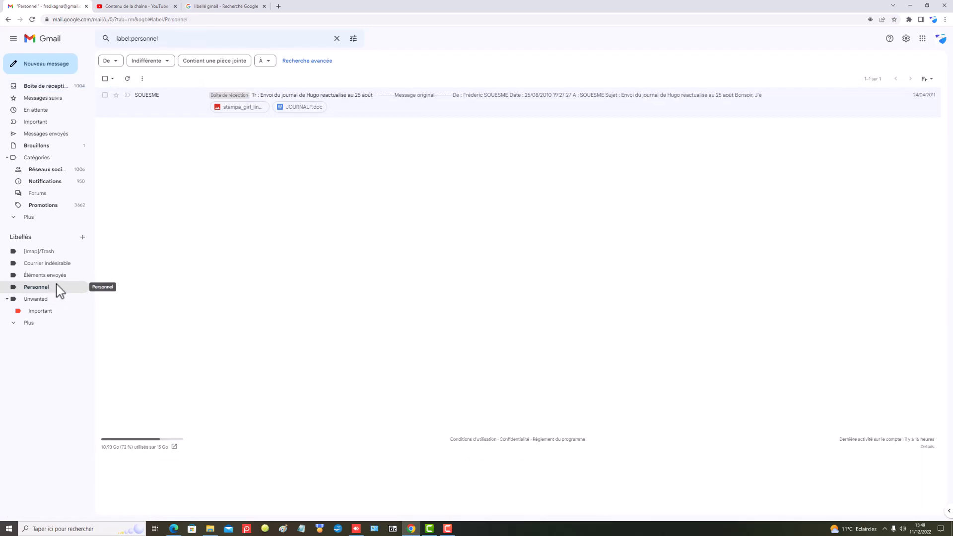
click(54, 316)
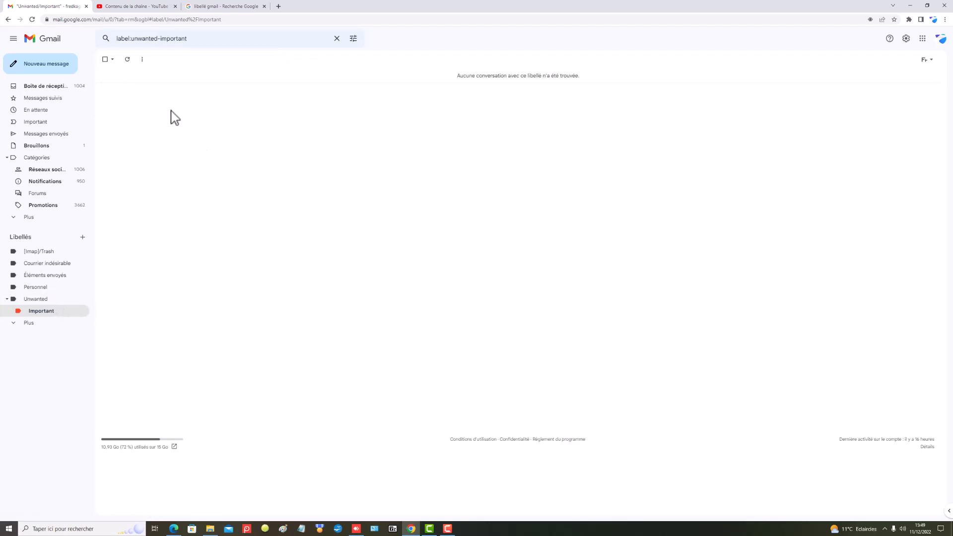
mouse_move(82, 304)
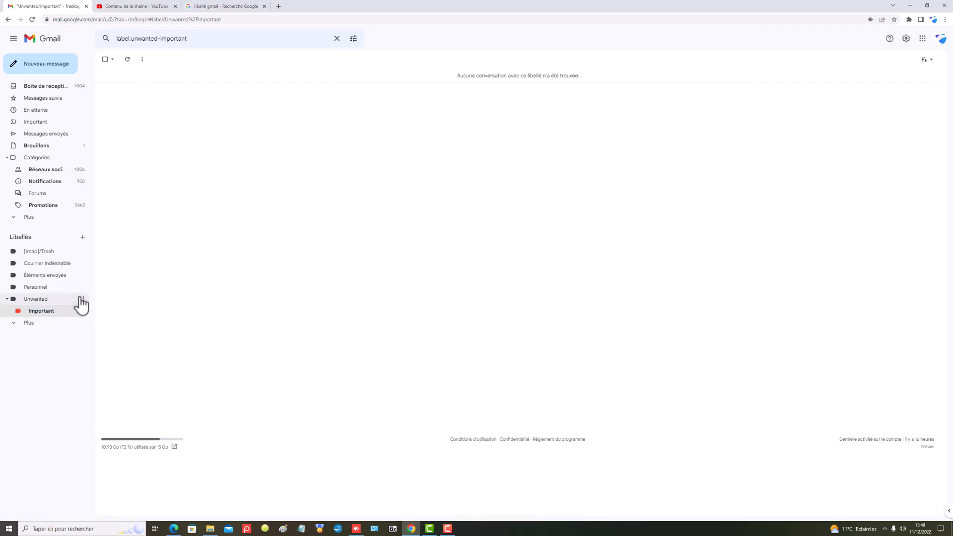
click(142, 59)
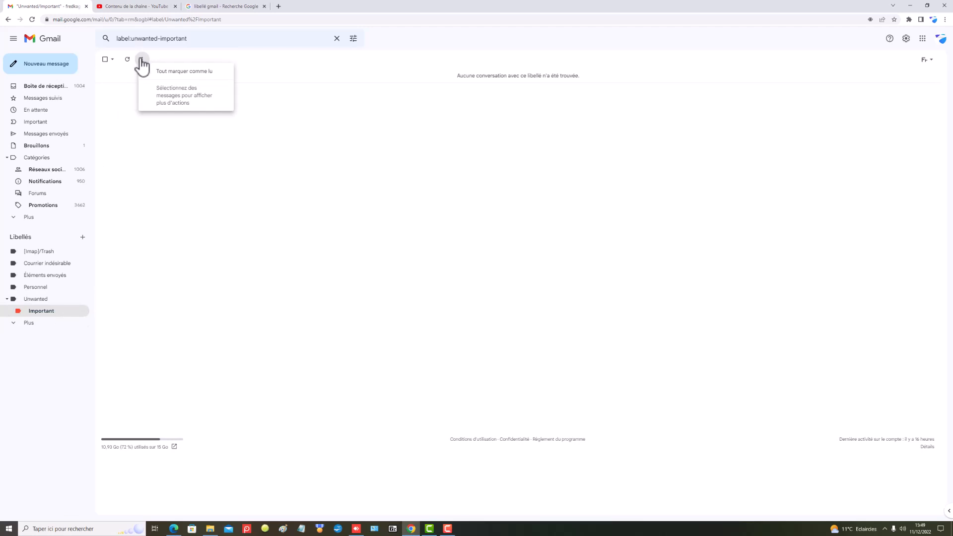
click(197, 149)
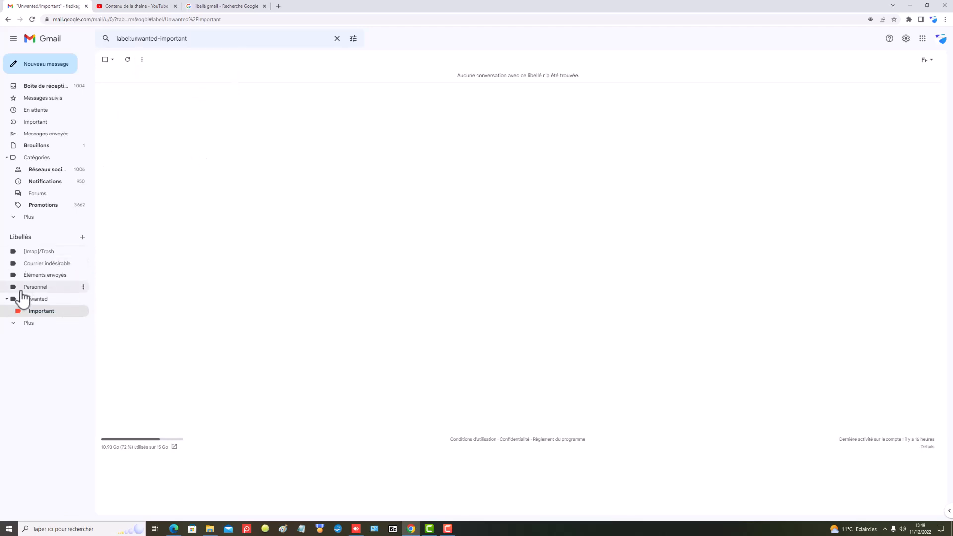
click(40, 297)
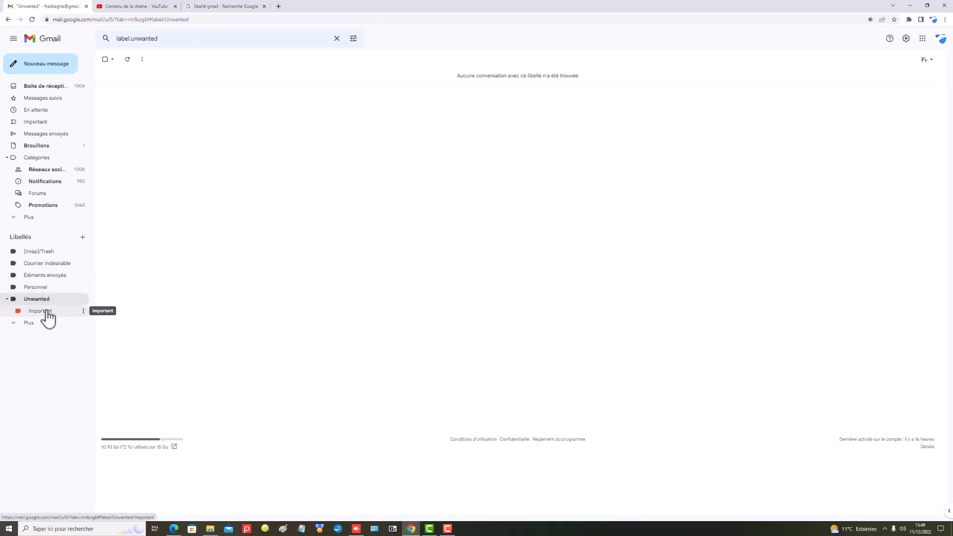
click(48, 312)
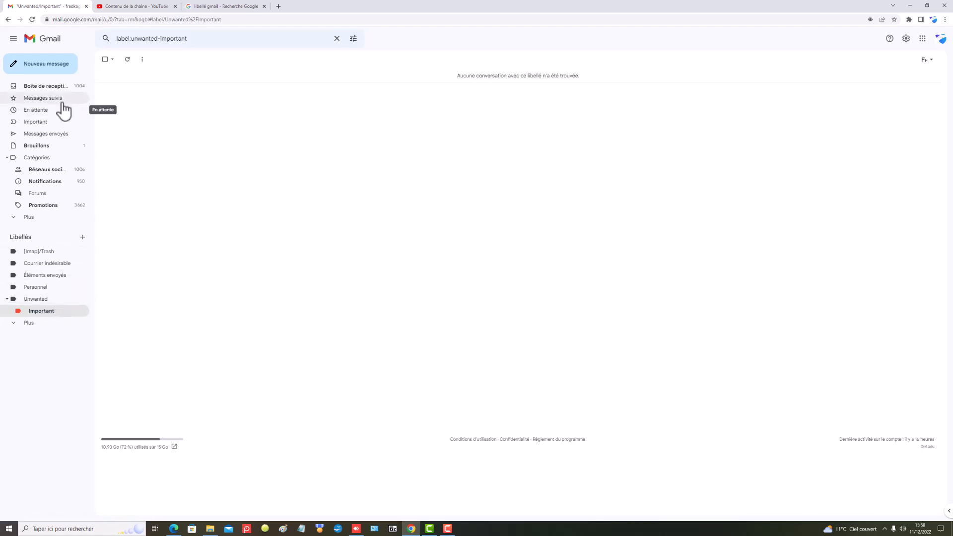
Step: Mark the METASKOPE message in the inbox as unread
click(59, 86)
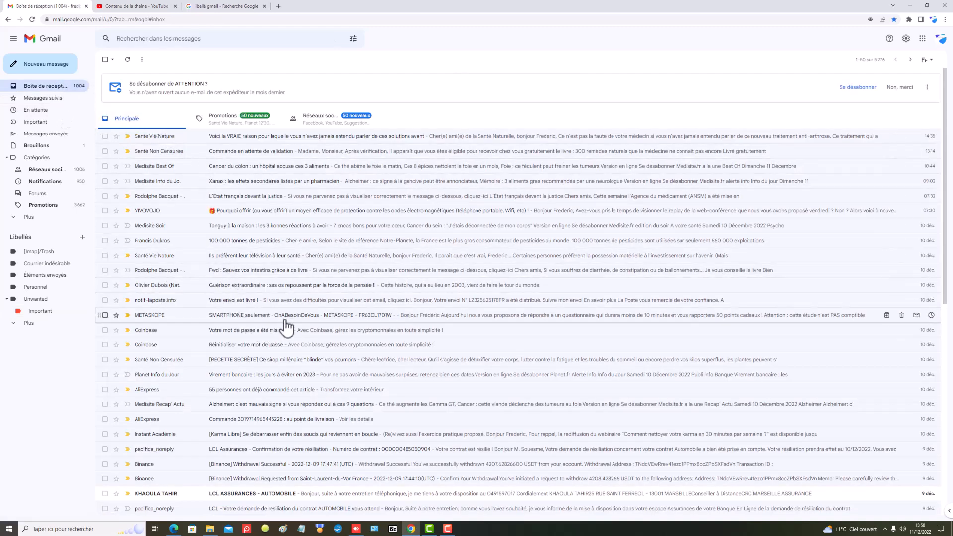
click(105, 315)
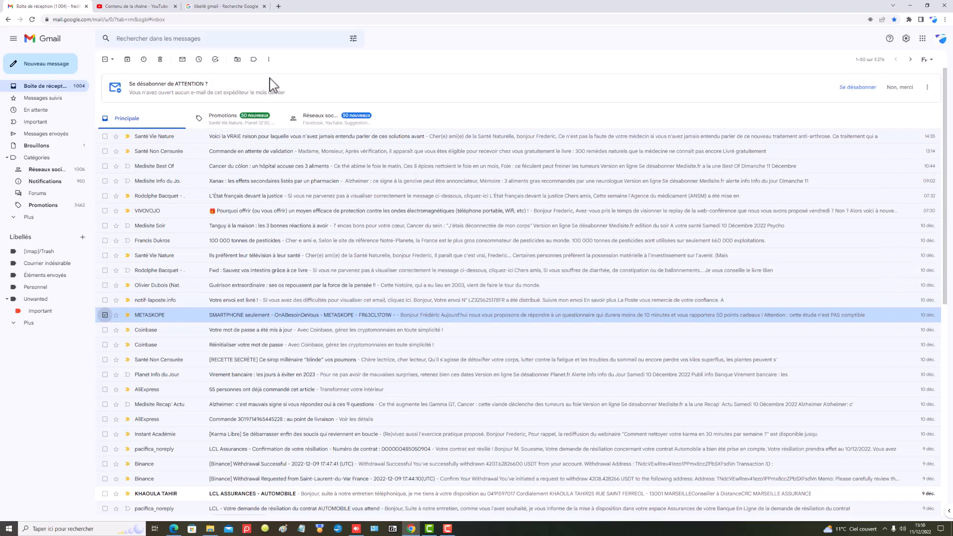
click(269, 61)
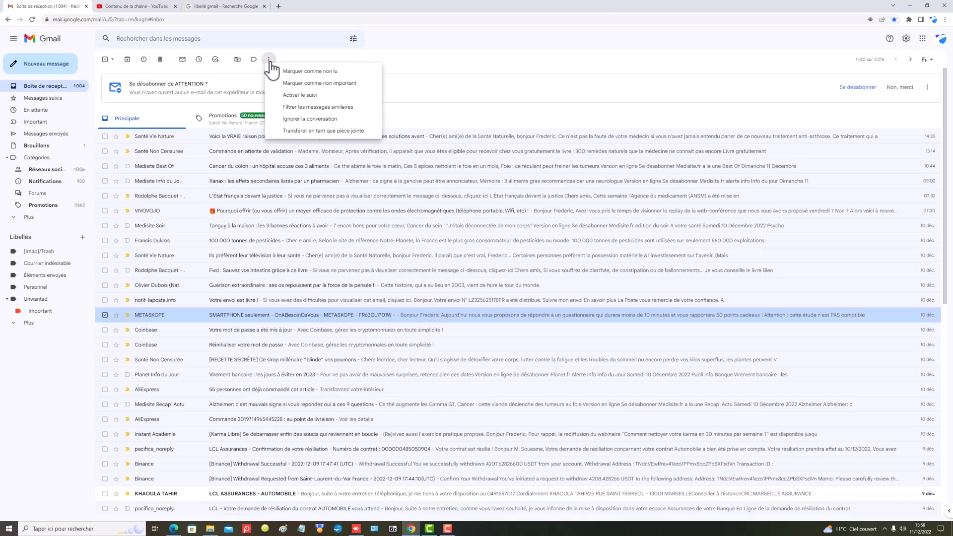
click(316, 72)
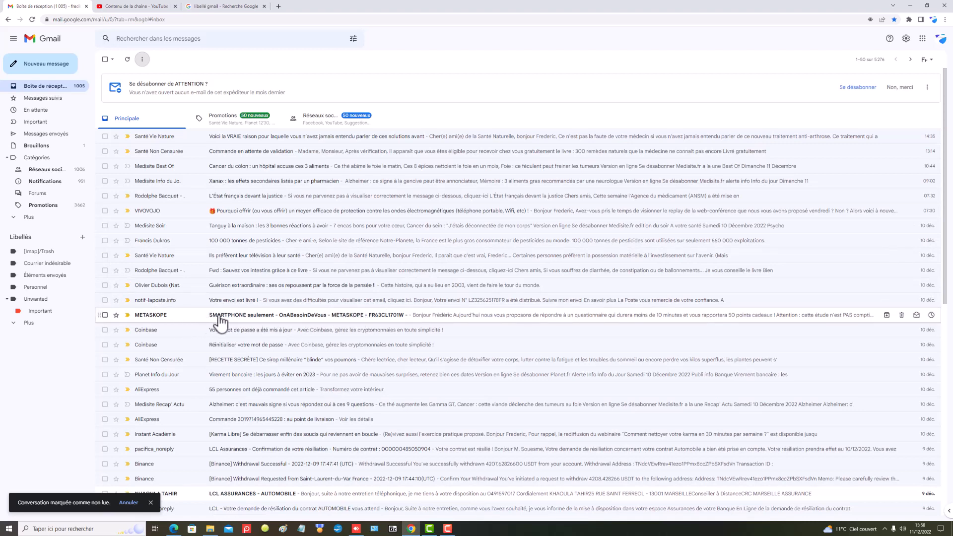
Step: Move the METASKOPE message to the Unwanted/Important label, check that label's contents and return to the inbox
right_click(247, 321)
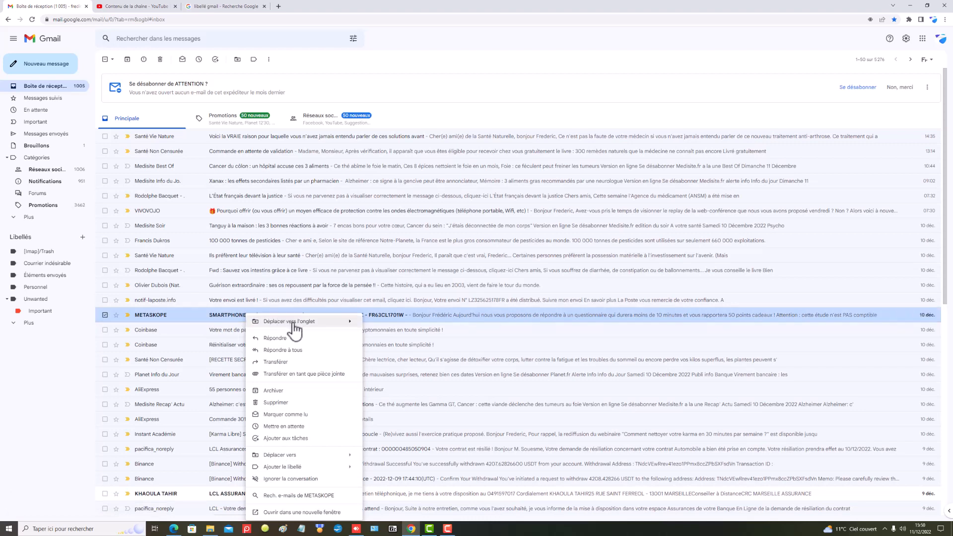
mouse_move(299, 323)
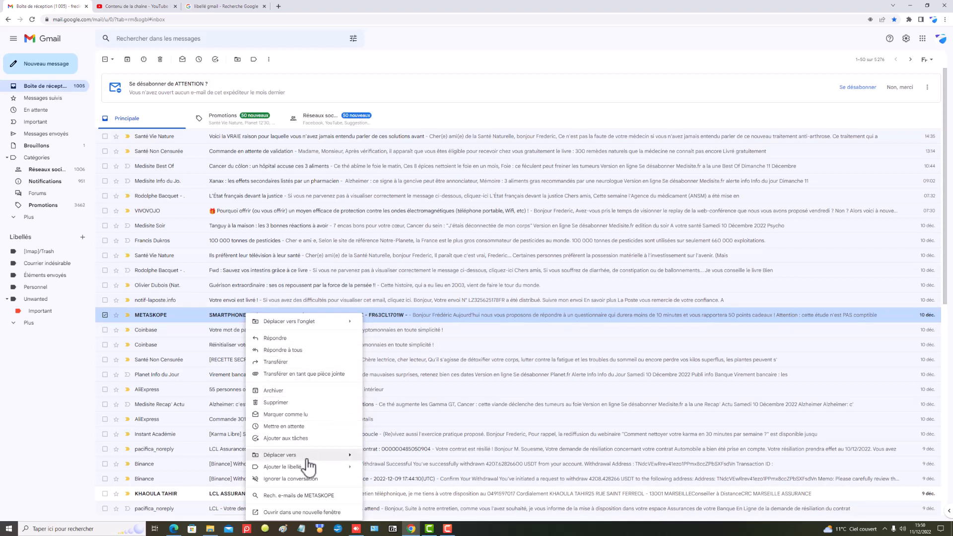
mouse_move(307, 456)
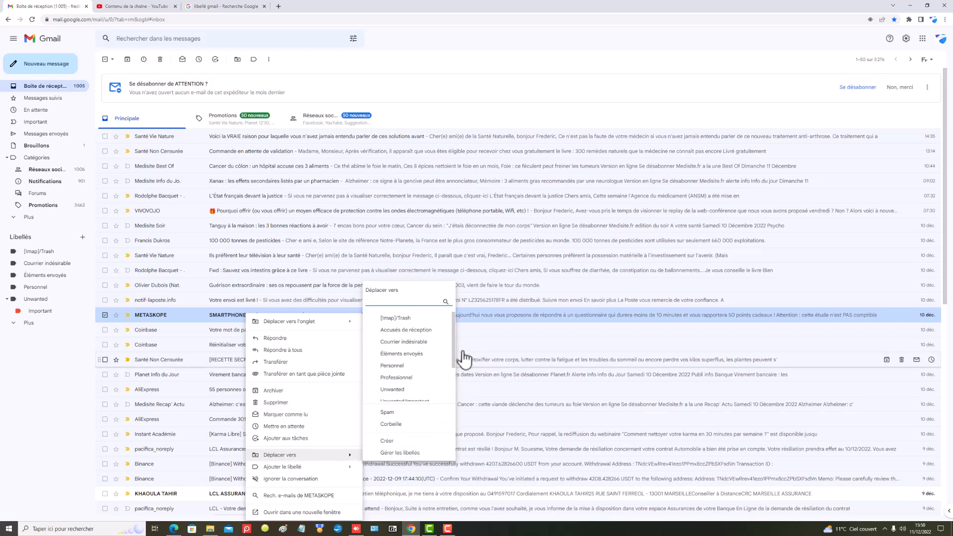
scroll(456, 353, down, 2)
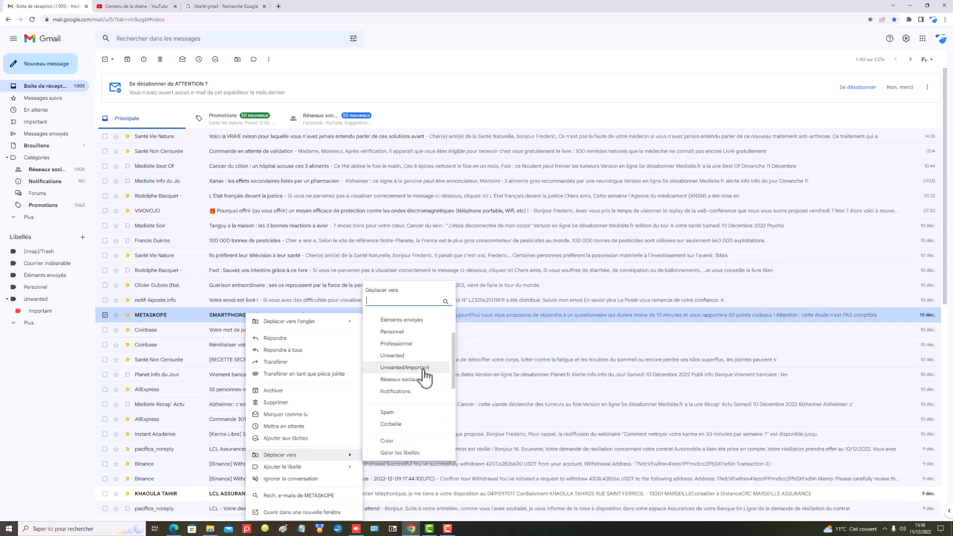
click(426, 378)
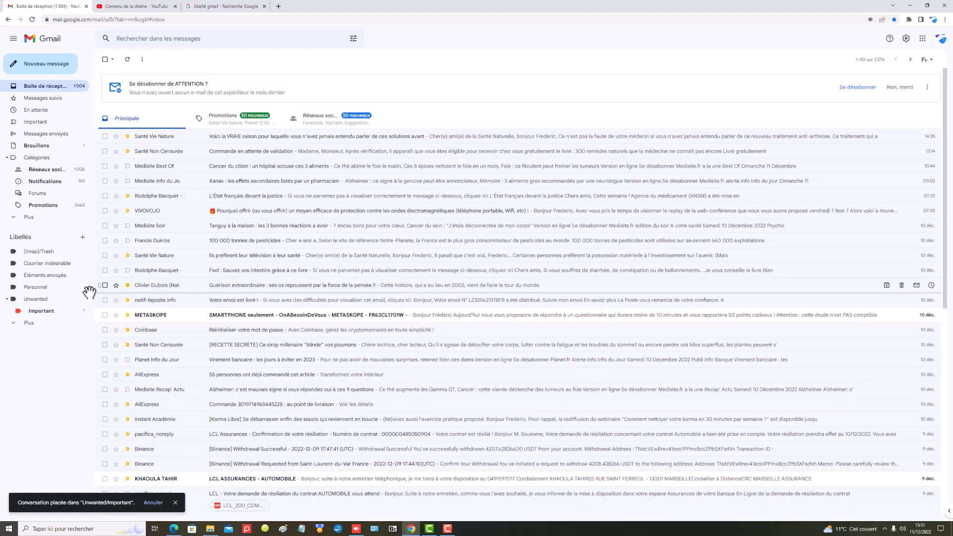
click(68, 320)
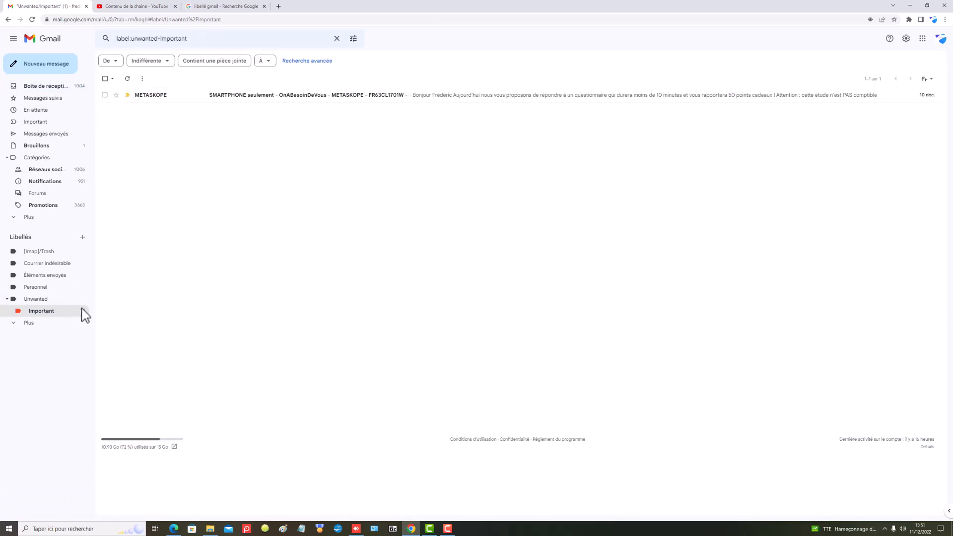
click(58, 88)
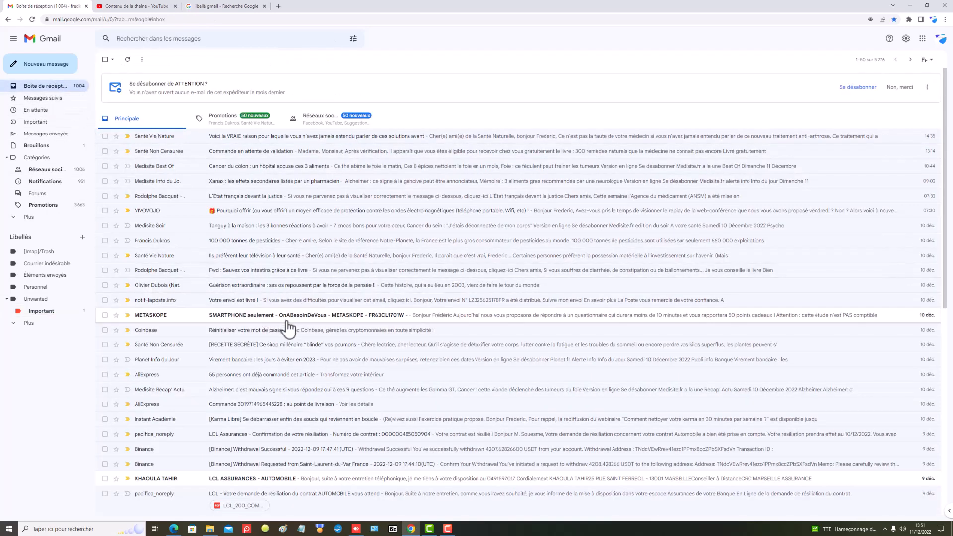
Step: Open the METASKOPE message filed under the Unwanted/Important label and move it to the Personnel label
click(49, 311)
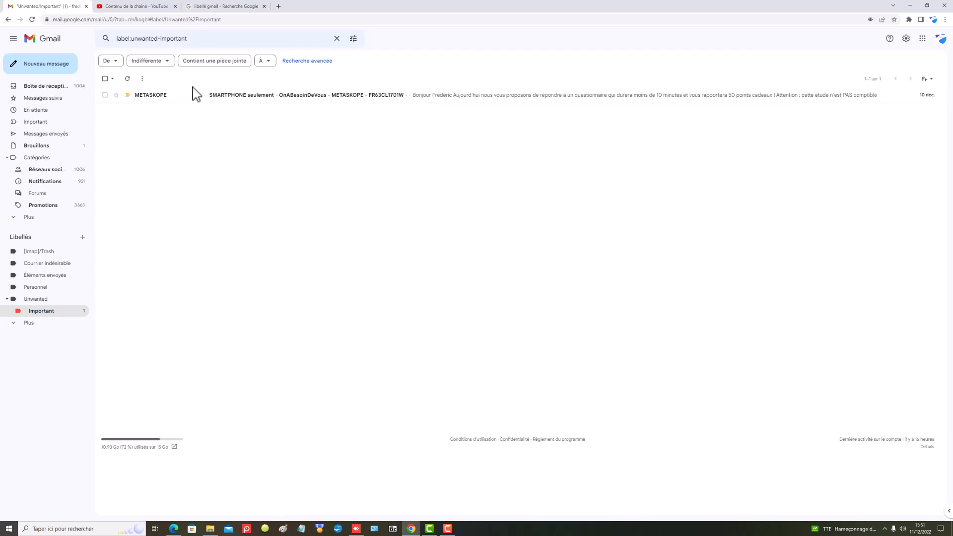
click(143, 79)
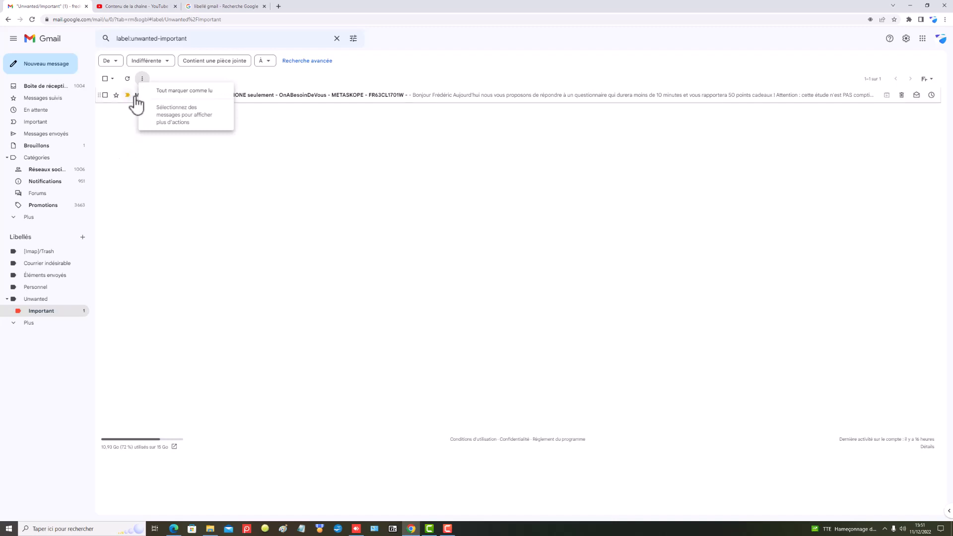
click(133, 98)
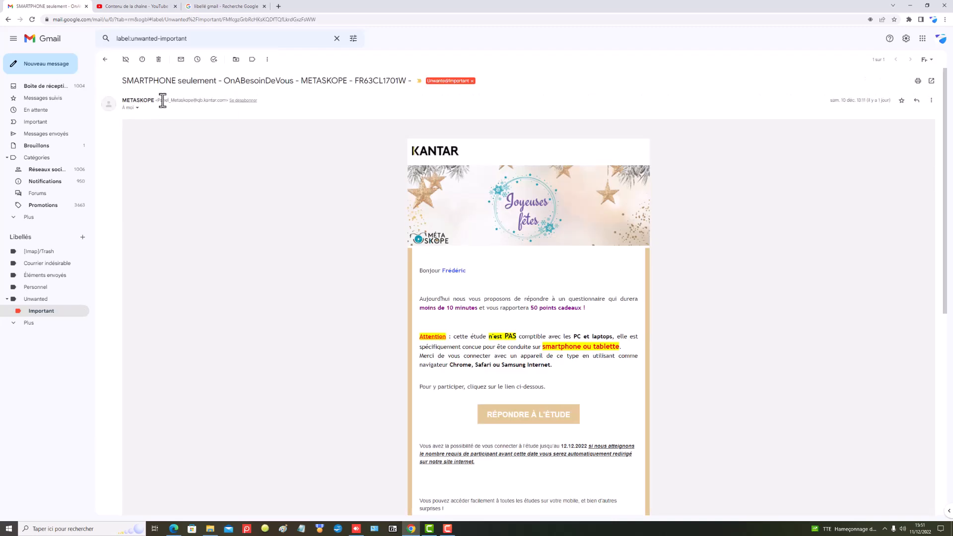
click(268, 60)
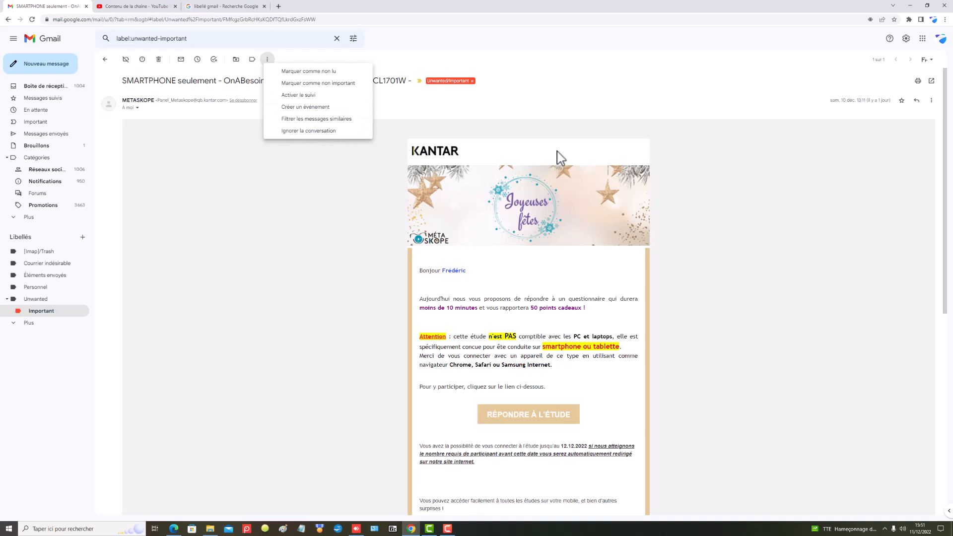
click(185, 158)
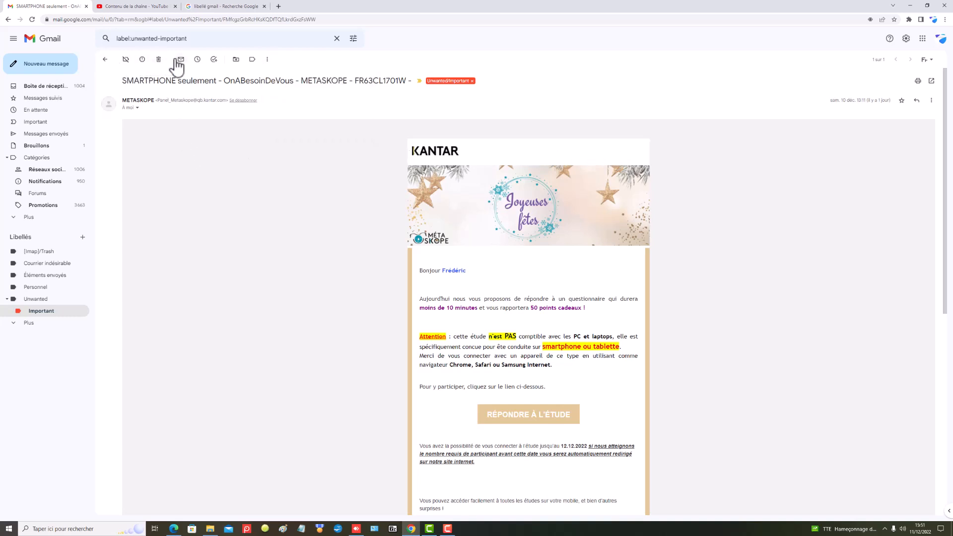
click(236, 59)
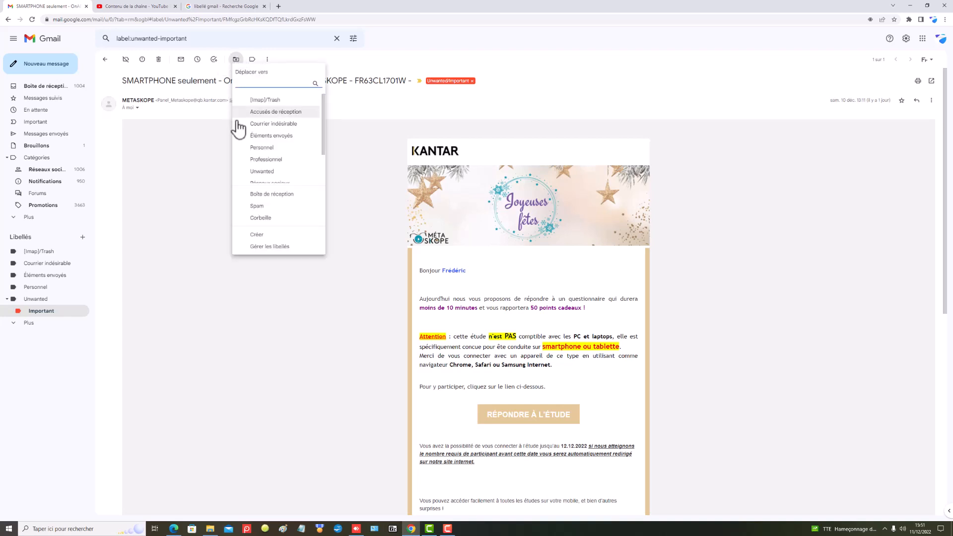
click(263, 148)
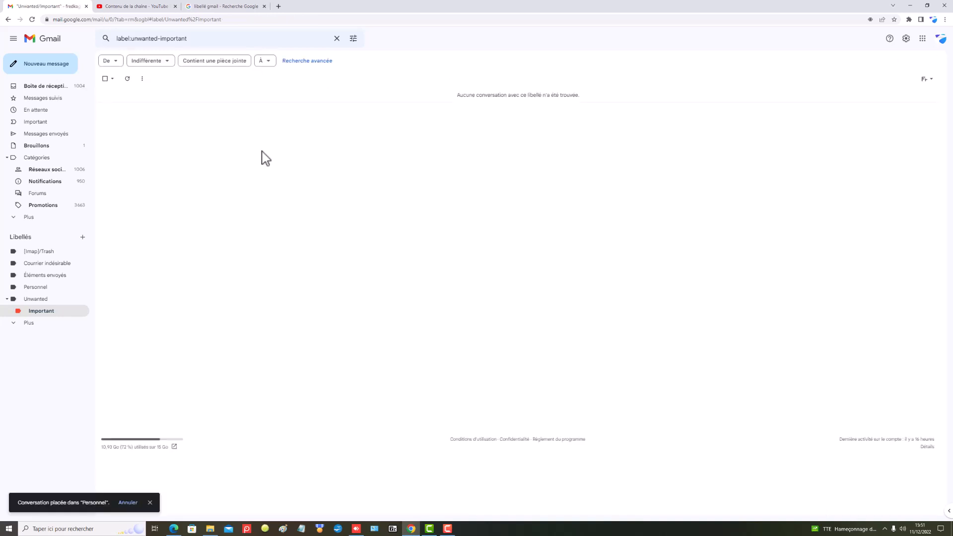
Step: Compare the conversations filed under the Personnel label and the Important sublabel of Unwanted
click(48, 294)
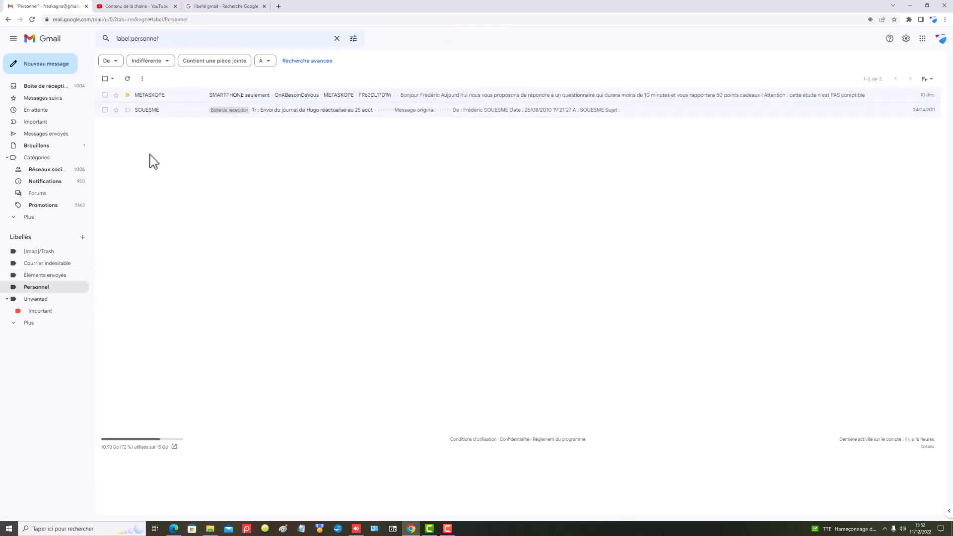
click(64, 312)
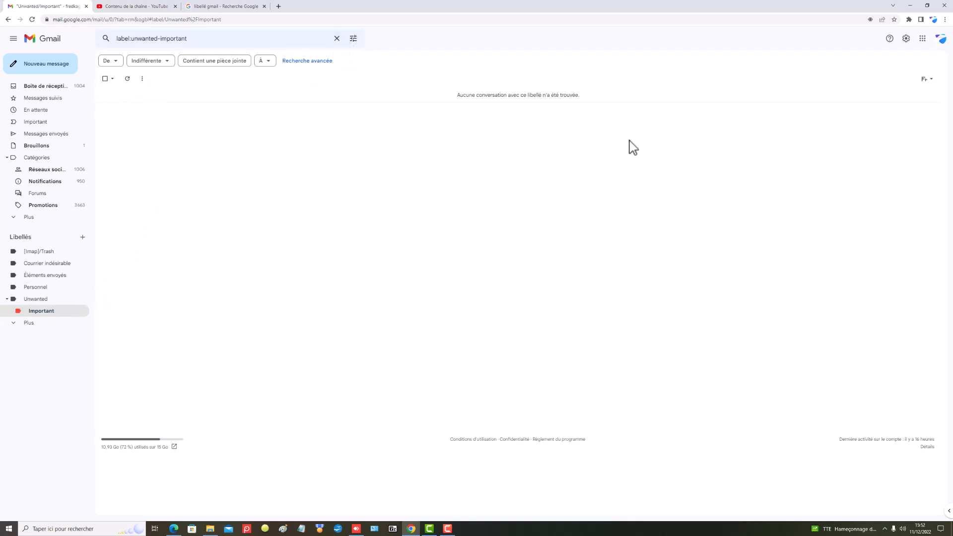
right_click(33, 310)
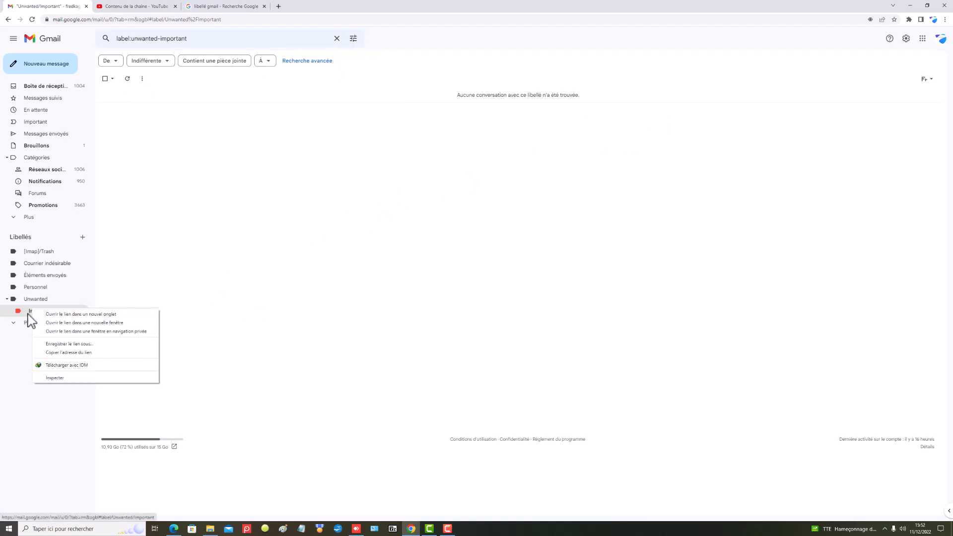
click(30, 311)
drag(30, 310, 35, 293)
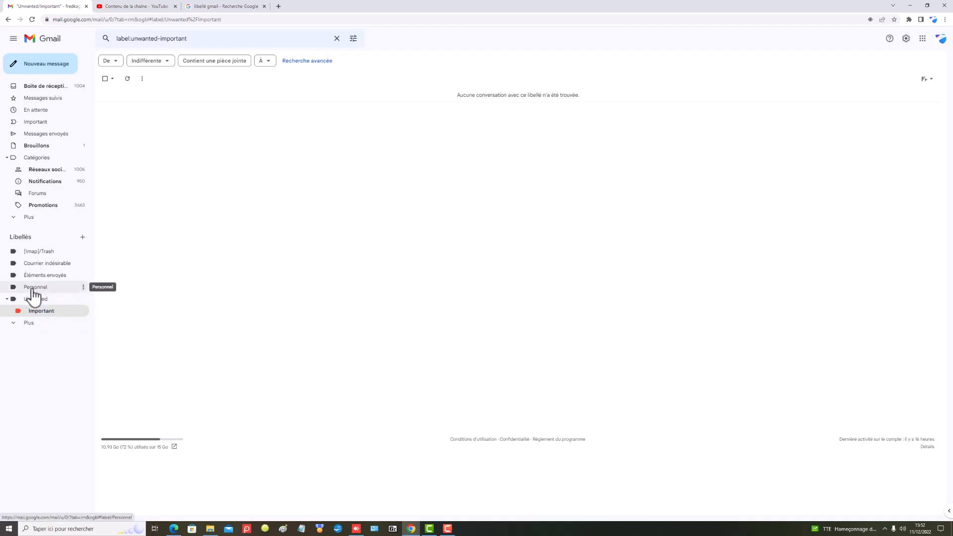
click(62, 291)
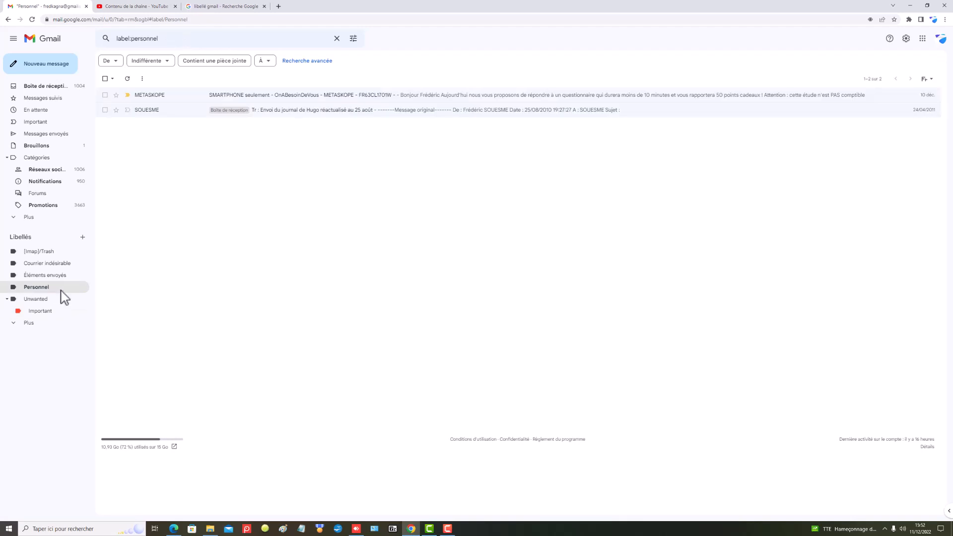
right_click(19, 312)
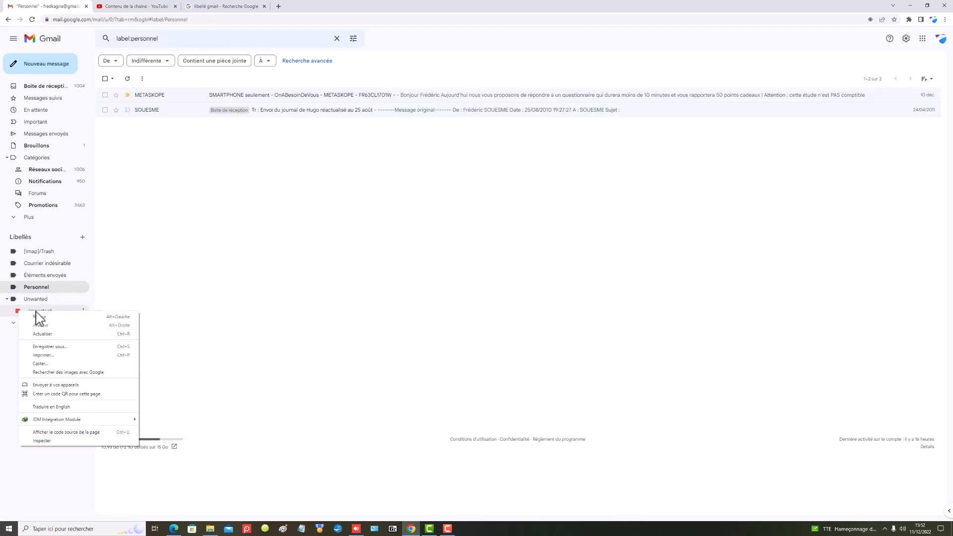
click(48, 310)
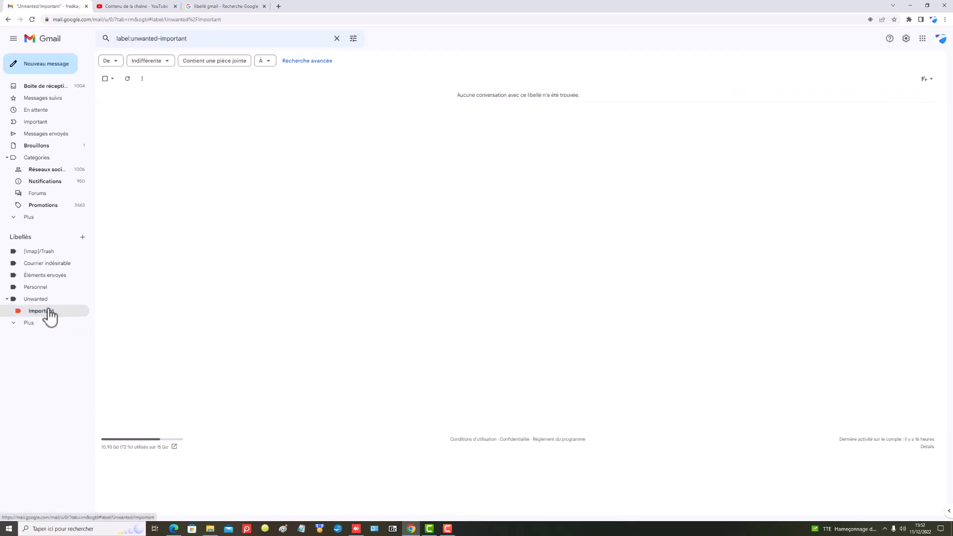
click(113, 79)
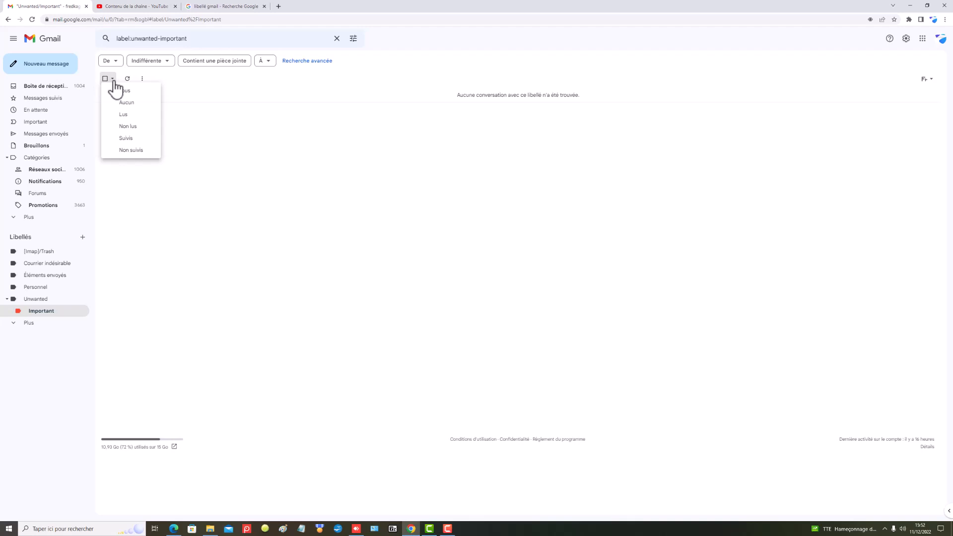
click(105, 78)
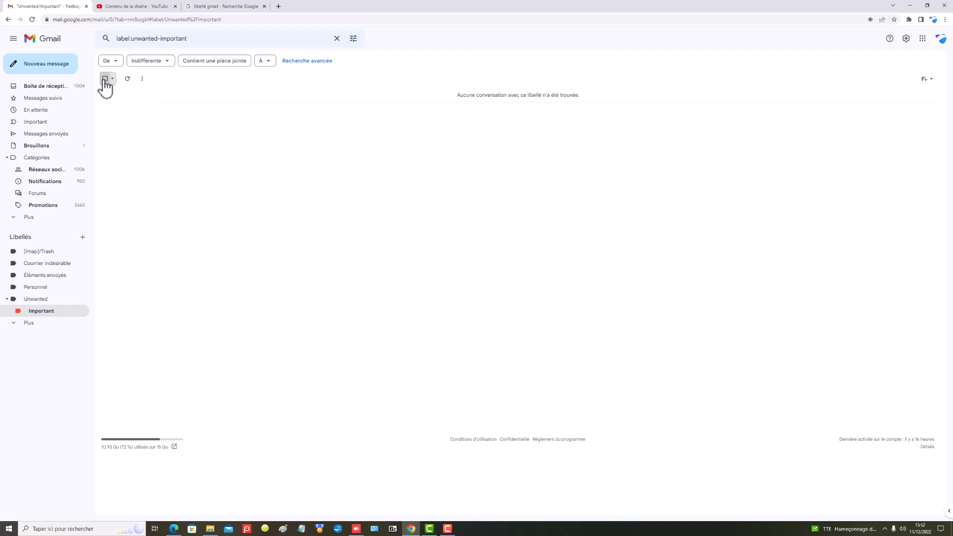
click(144, 79)
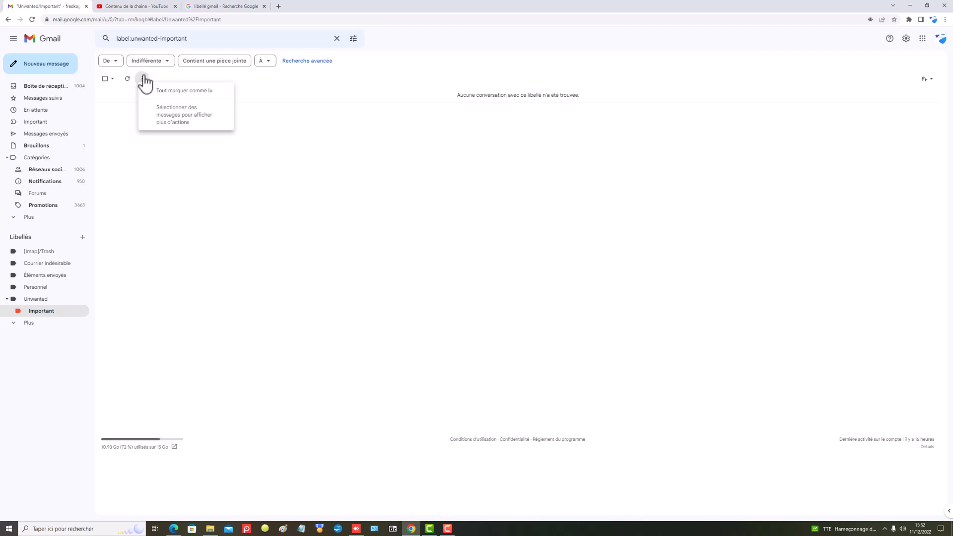
click(290, 79)
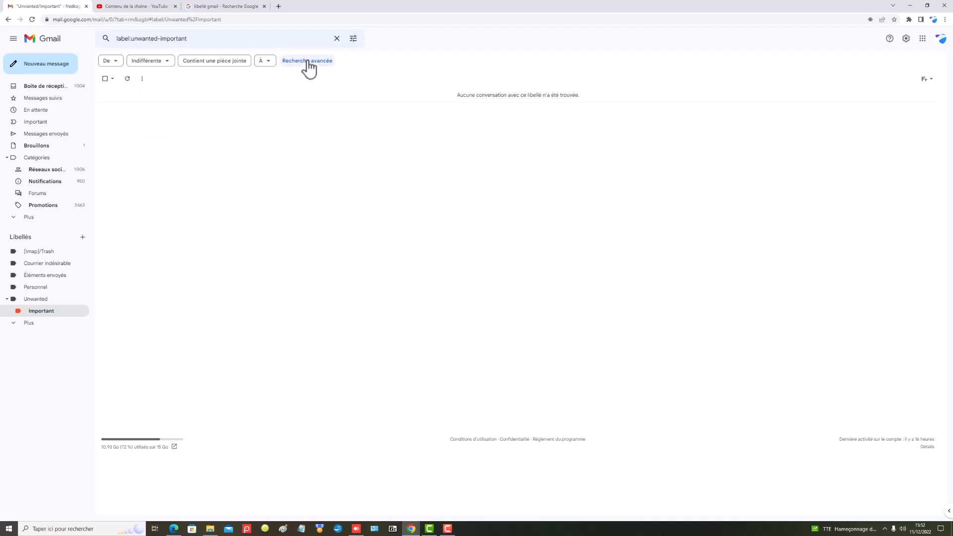
click(338, 41)
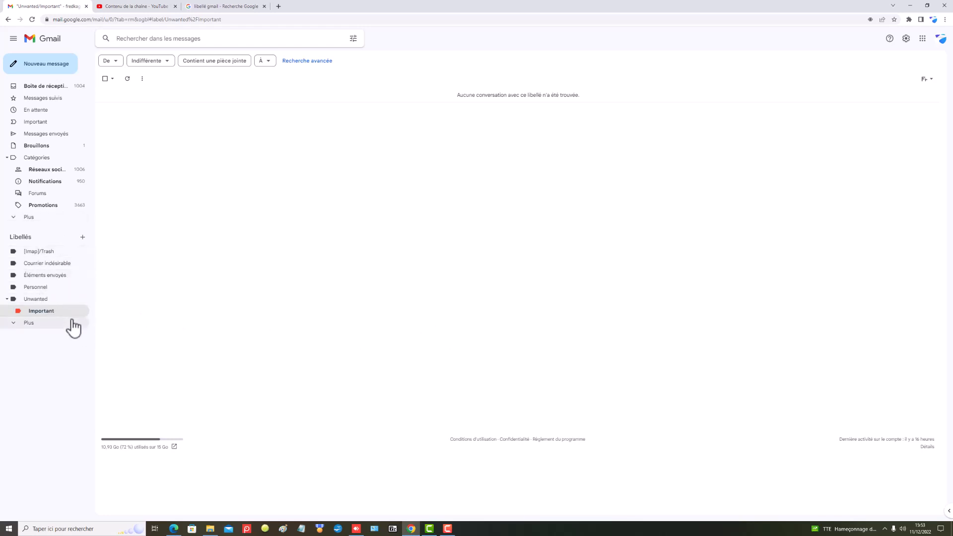
right_click(54, 322)
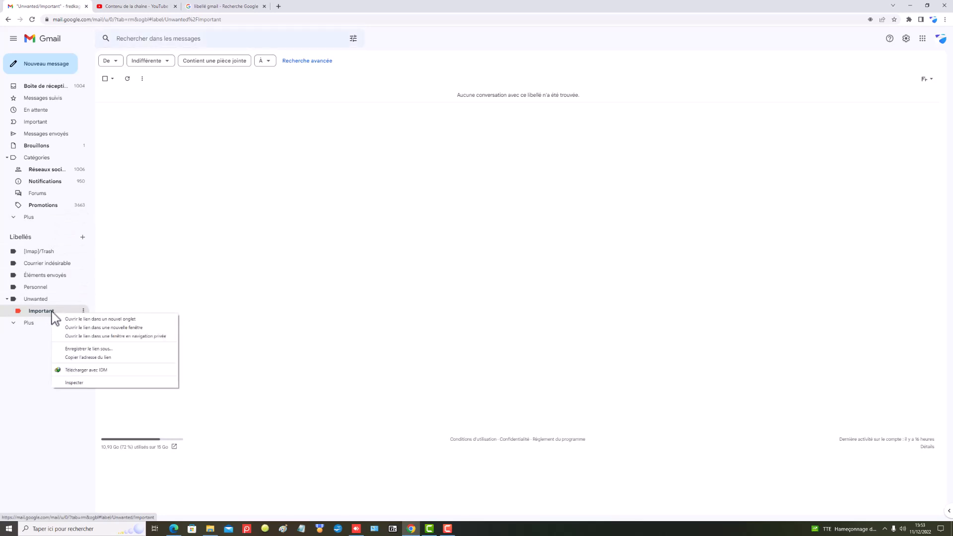
click(122, 290)
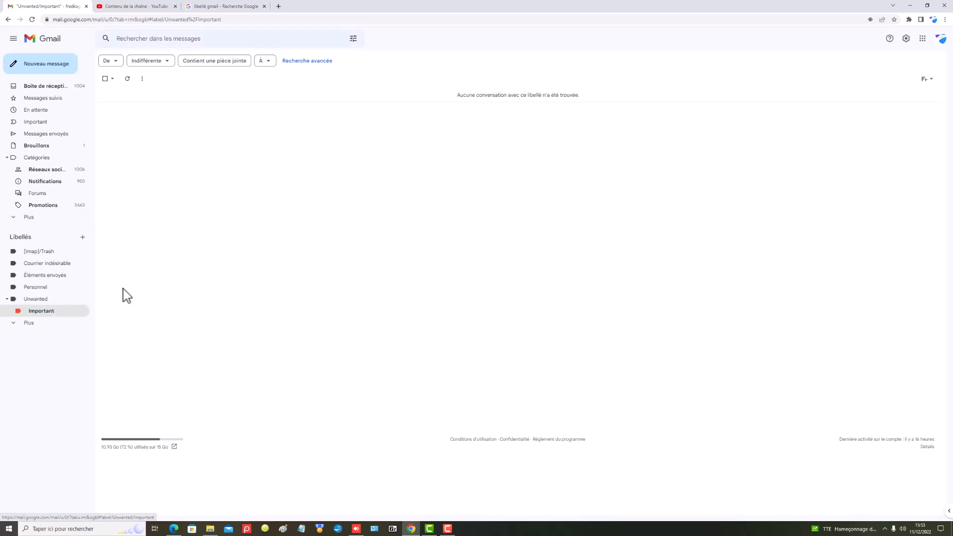
drag(65, 318, 32, 290)
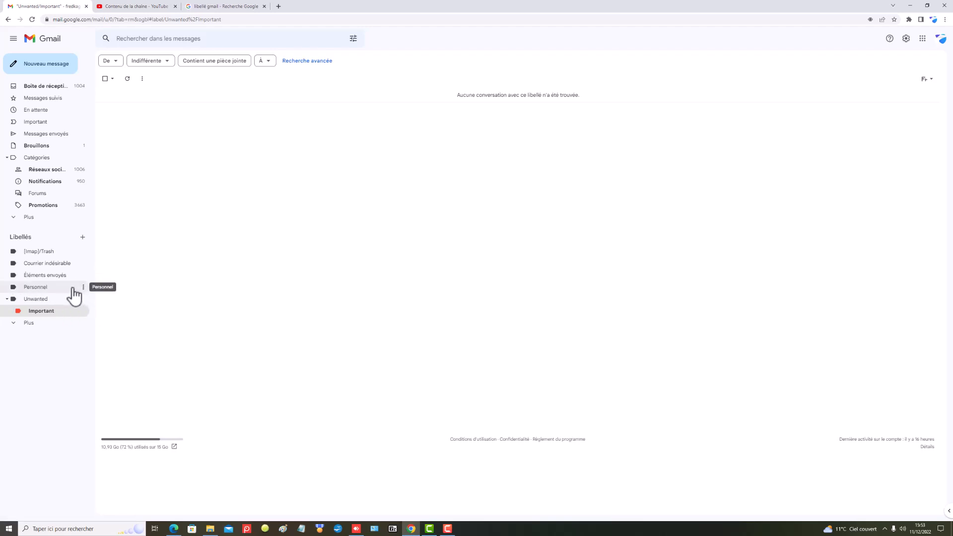
Step: Move the METASKOPE message from the Personnel label back to Unwanted/Important
click(73, 288)
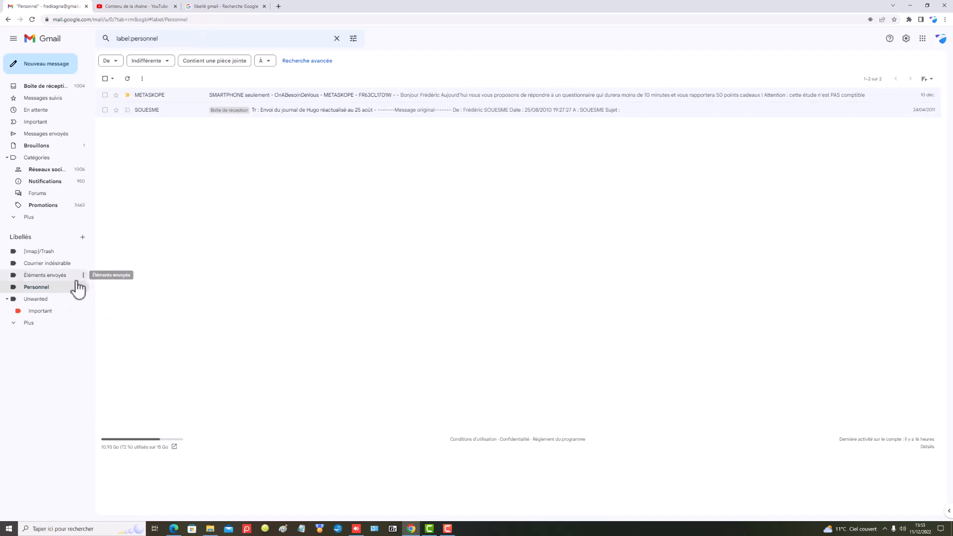
click(105, 94)
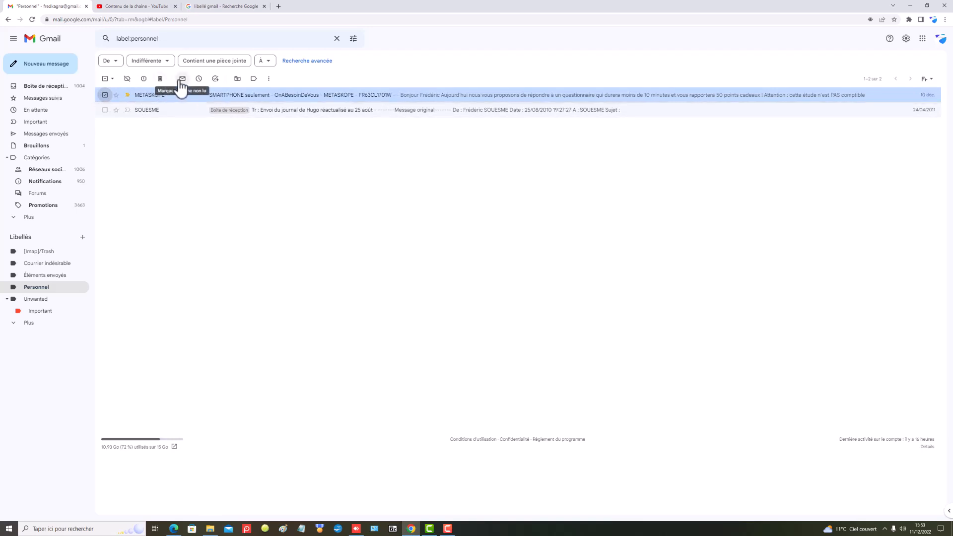
click(237, 80)
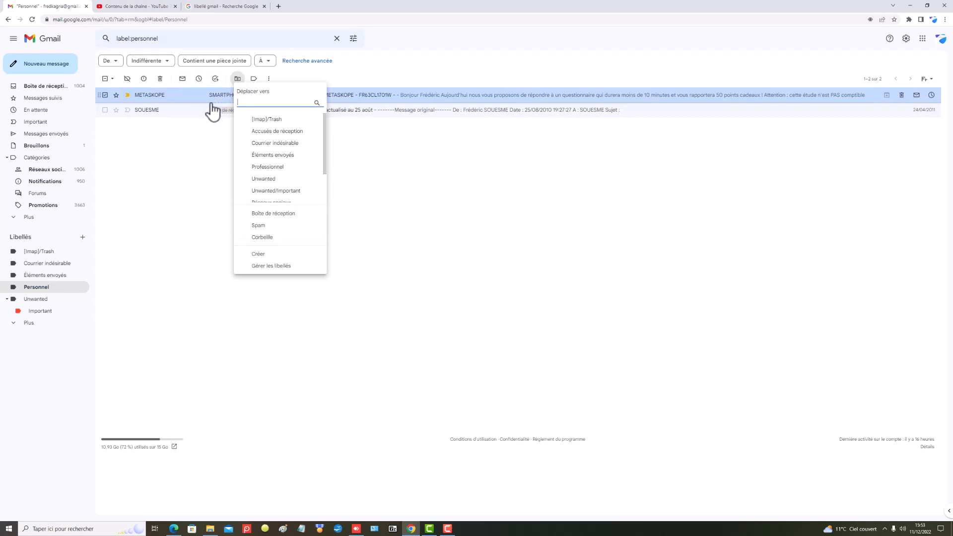
click(292, 193)
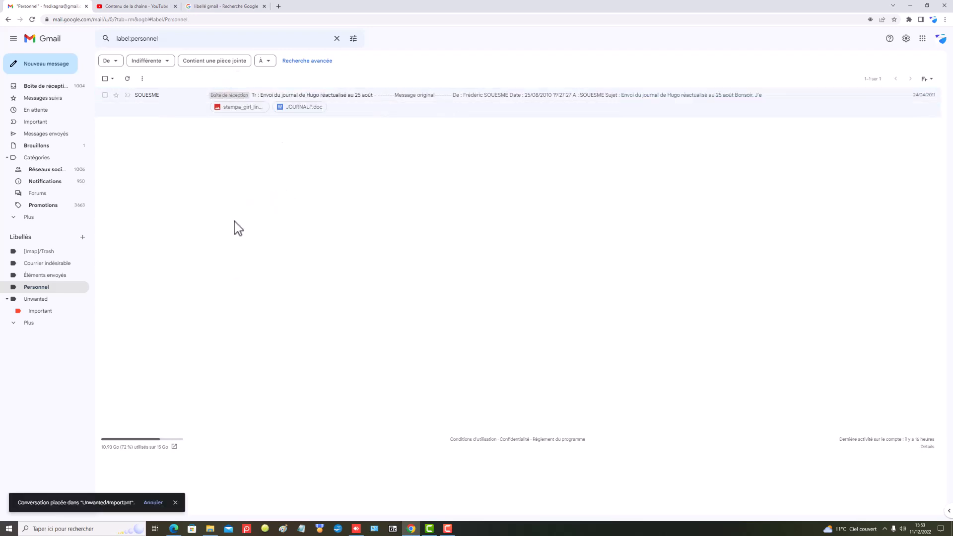
Step: Select the METASKOPE message in the Unwanted/Important label's list and move it to the Personnel label
click(47, 312)
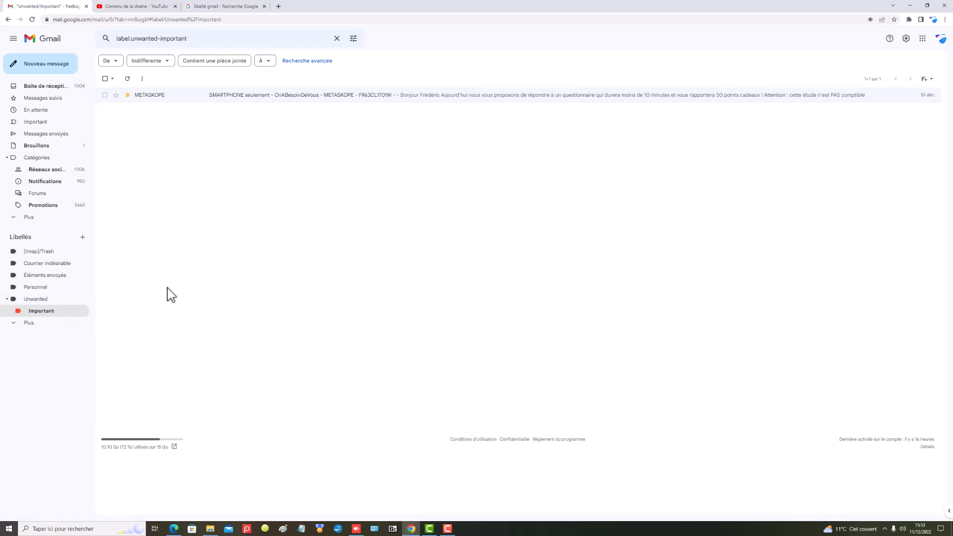
click(143, 79)
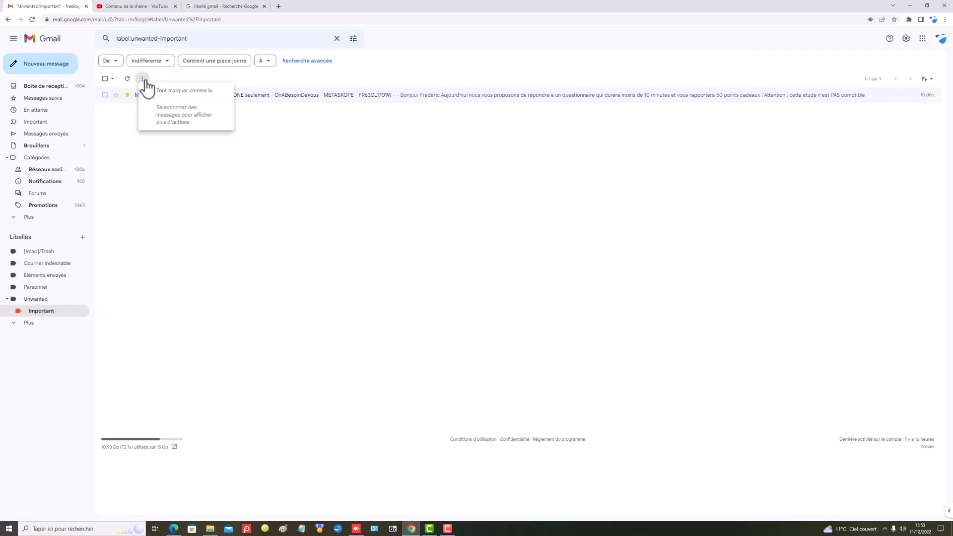
click(153, 188)
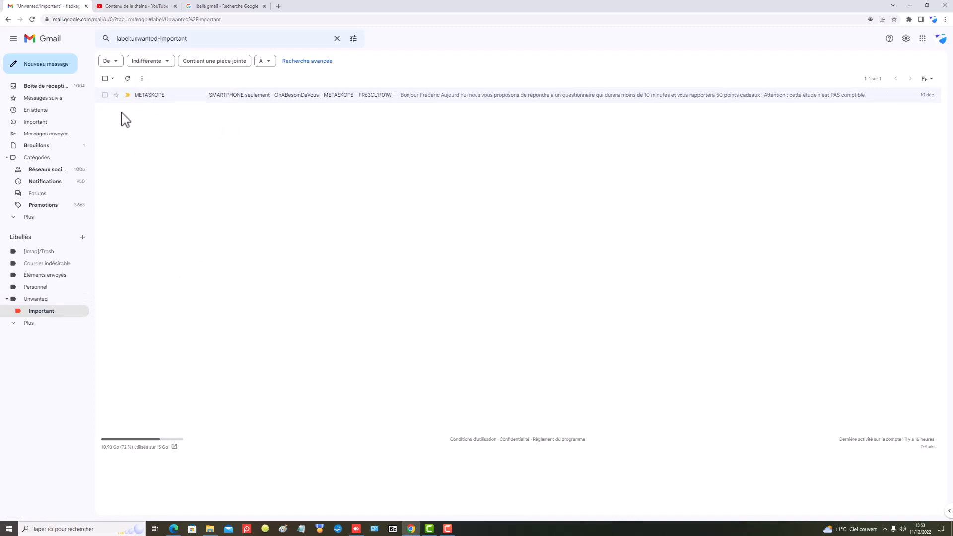
click(104, 78)
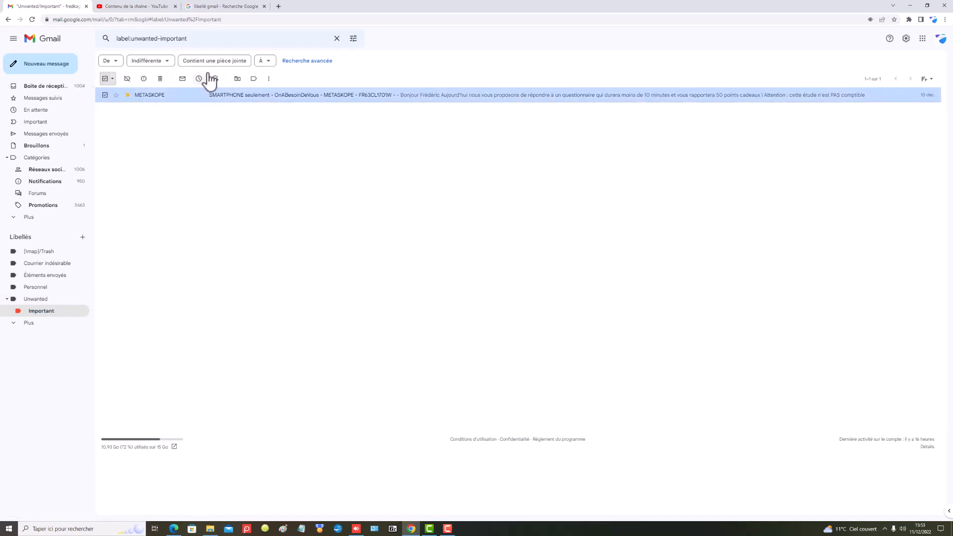
click(237, 79)
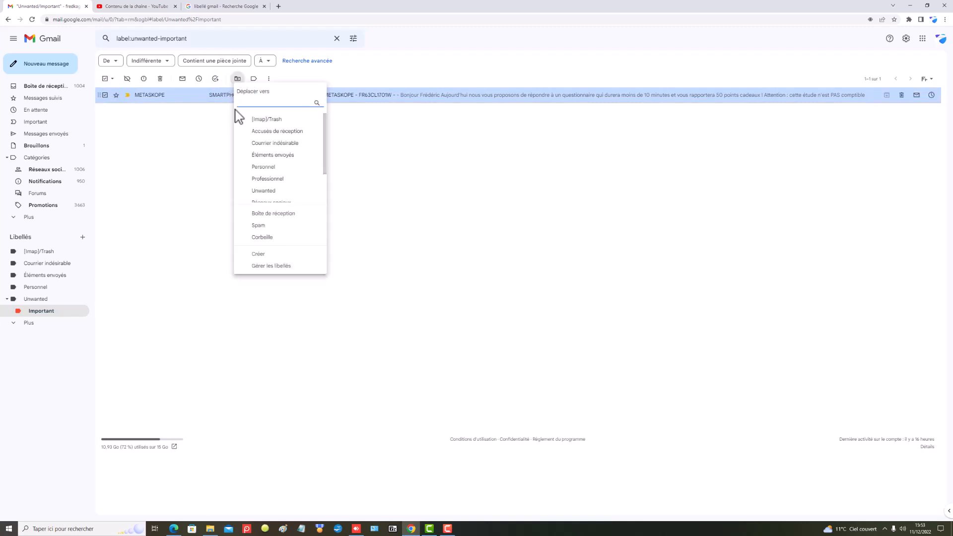
click(276, 170)
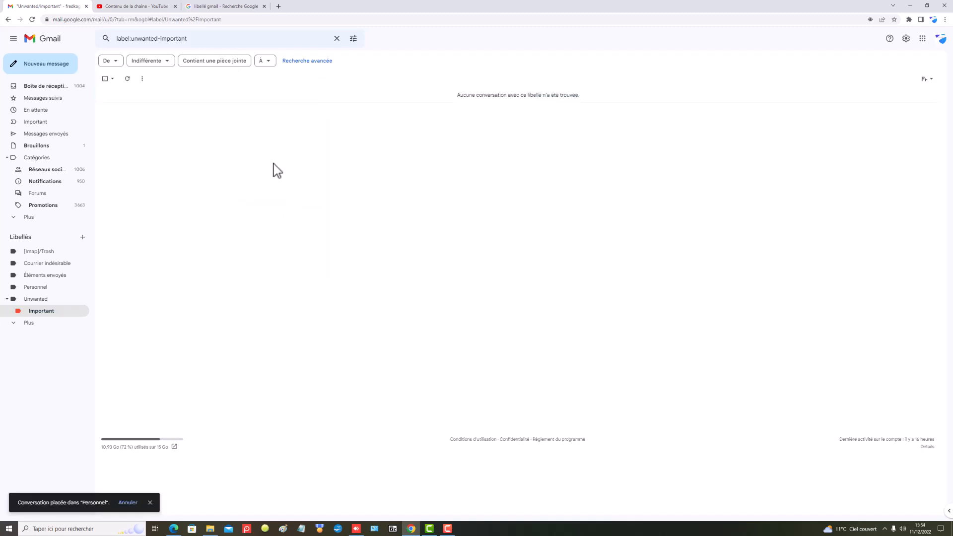
Step: View the conversations filed under the Personnel, Unwanted/Important and Courrier indésirable labels
click(46, 287)
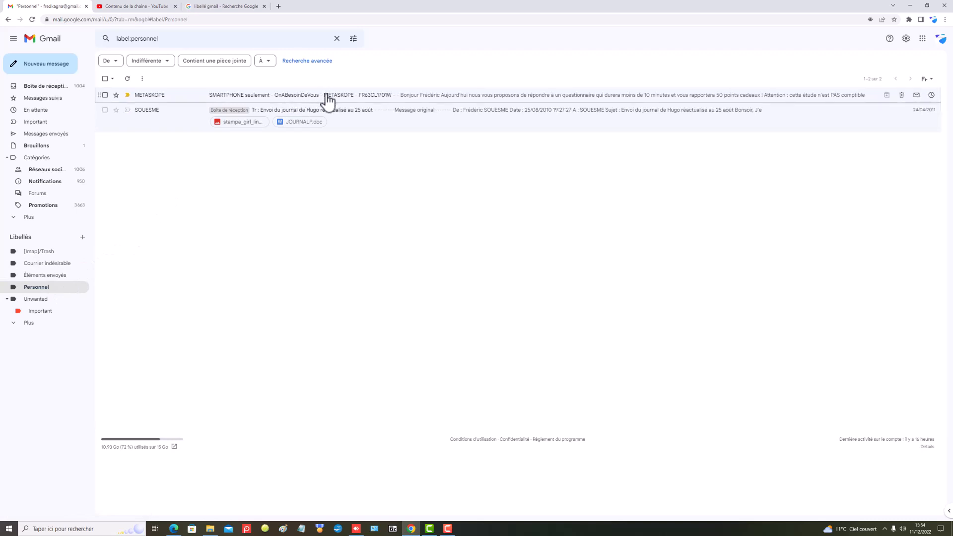
click(44, 312)
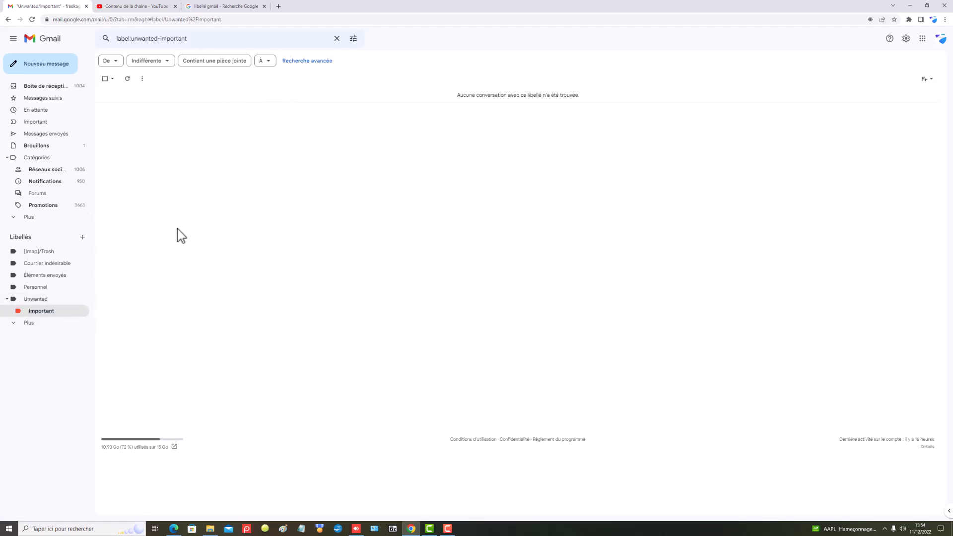
mouse_move(64, 316)
click(54, 264)
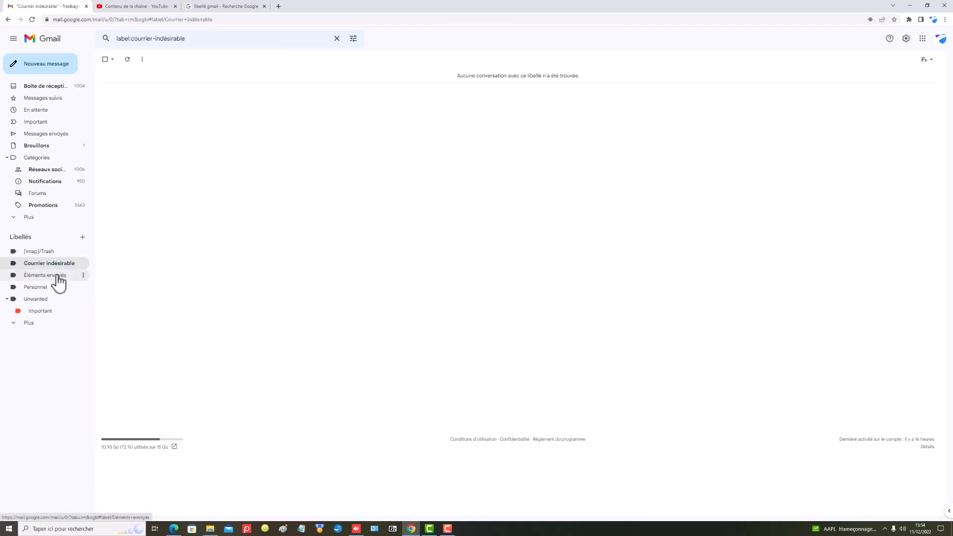
Step: Edit the Important sublabel of Unwanted so that it is nested under the Personnel label, and save it
click(84, 311)
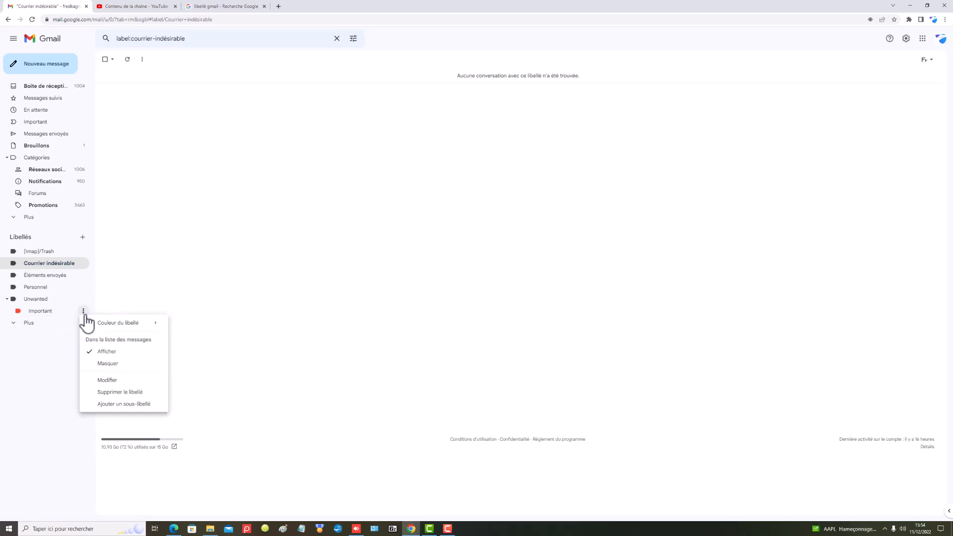
click(128, 380)
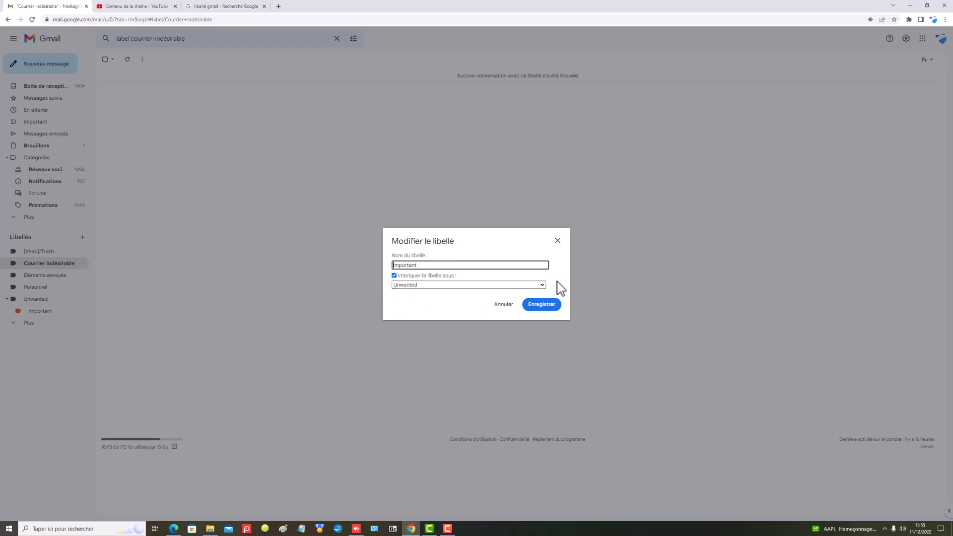
click(542, 285)
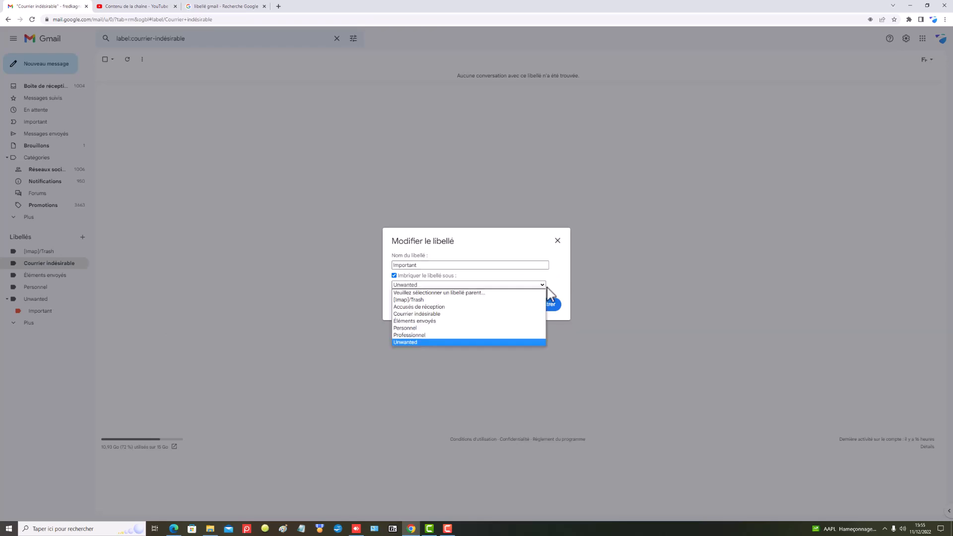
click(445, 328)
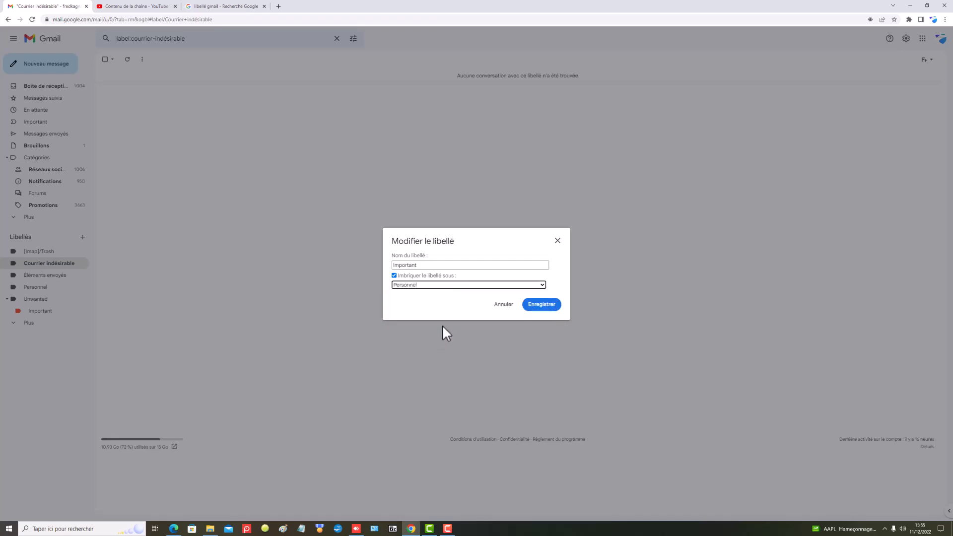
click(546, 305)
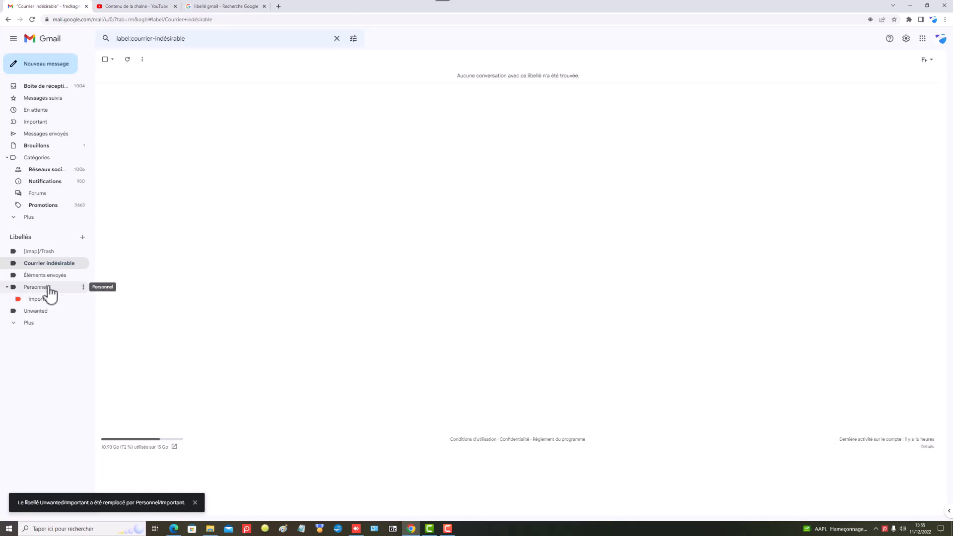
Step: Select the METASKOPE message in the Personnel label's list and move it to Personnel/Important
click(42, 320)
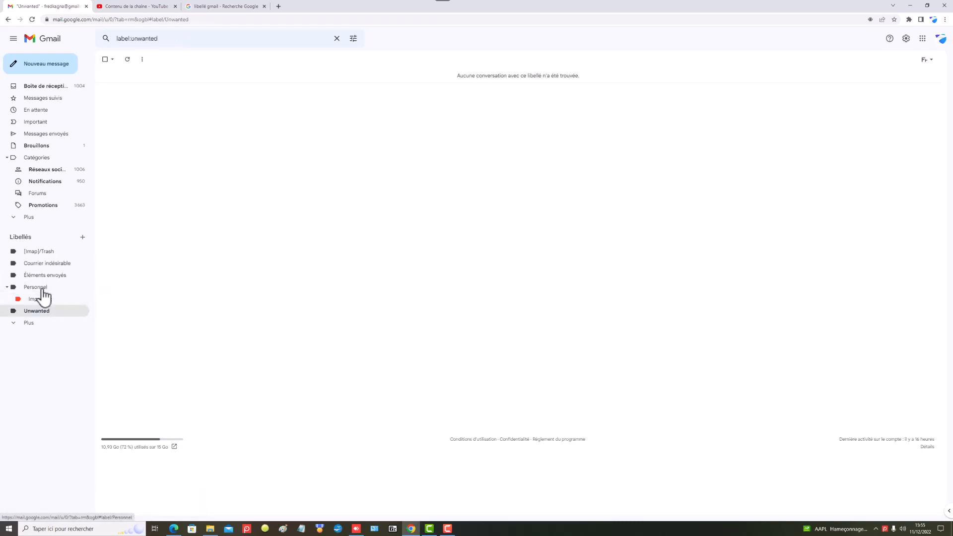
click(44, 296)
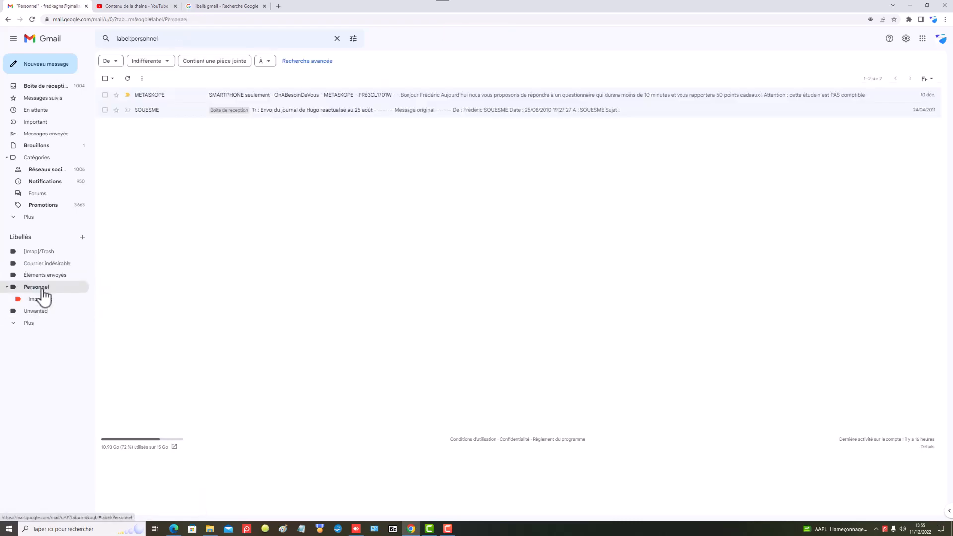
click(105, 95)
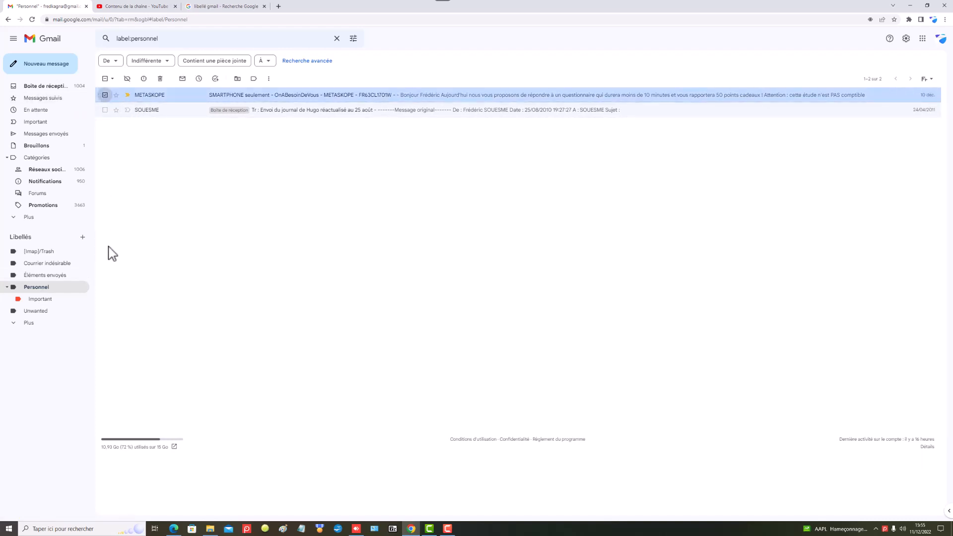
click(237, 79)
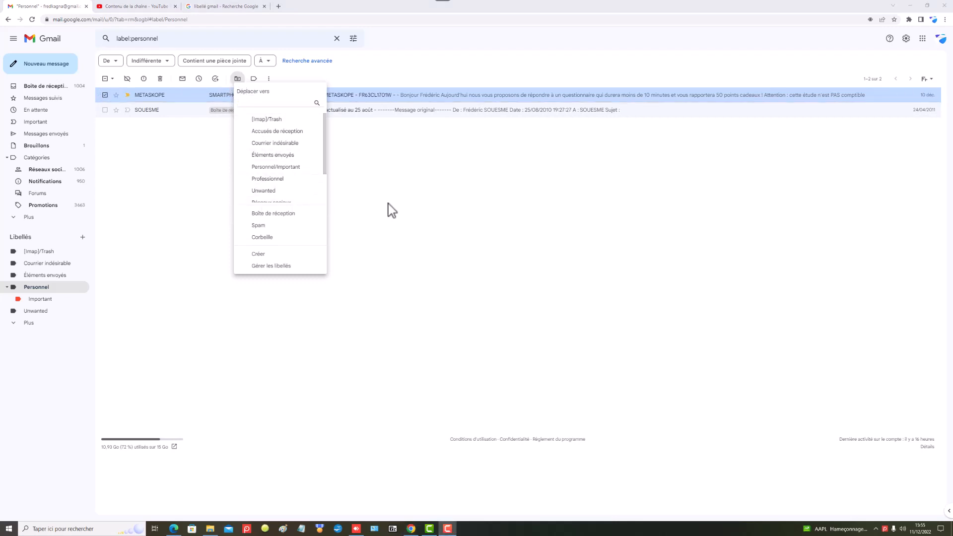
click(295, 174)
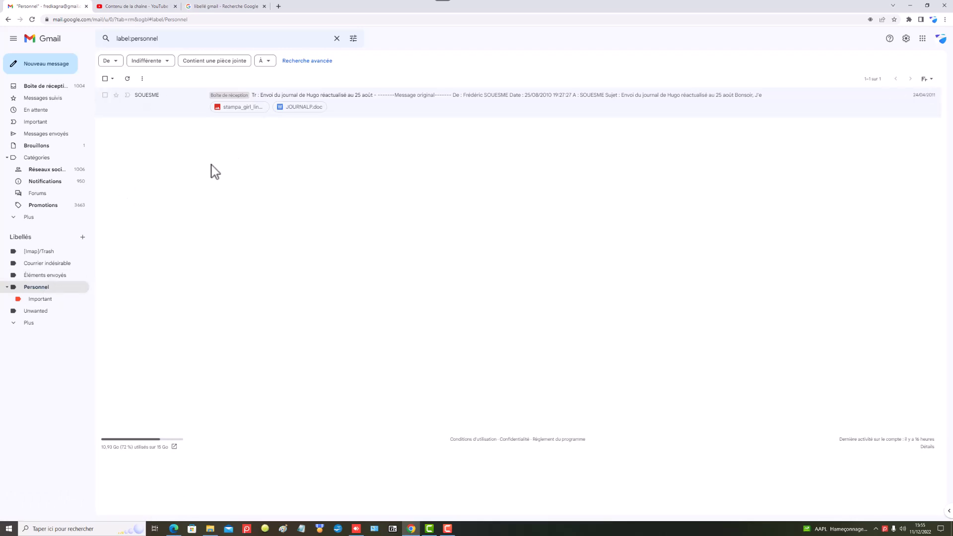
Step: Move the METASKOPE message from the Personnel/Important label to the inbox (Boîte de réception), and recheck the label's list
click(48, 301)
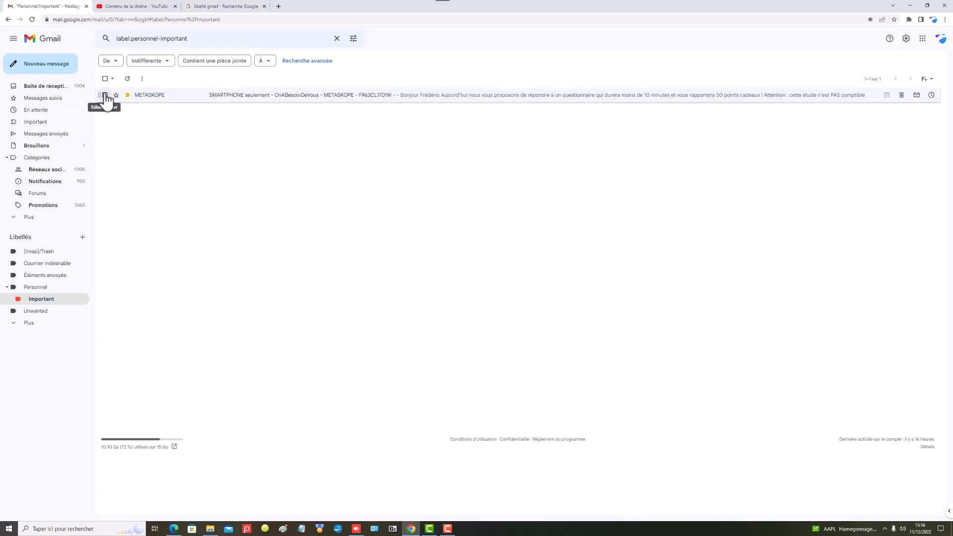
click(142, 79)
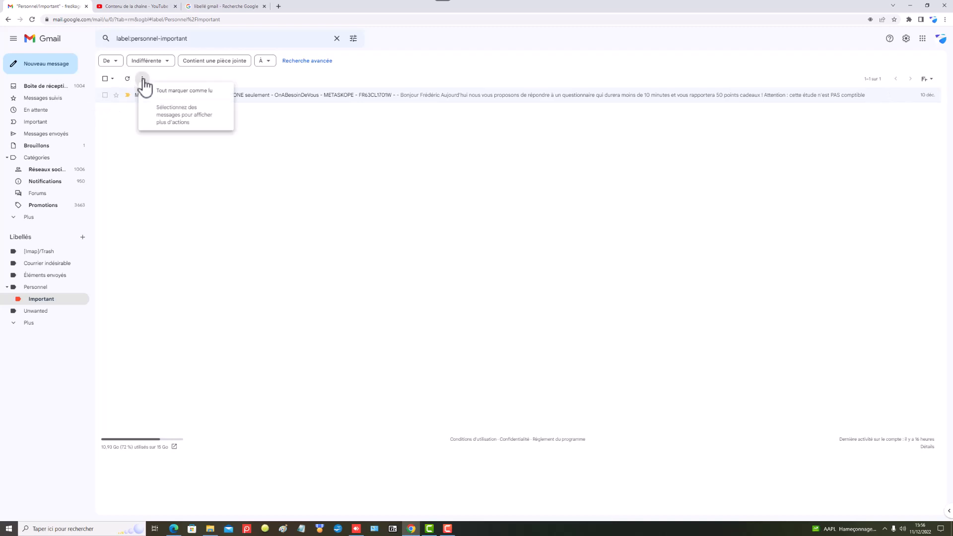
click(105, 95)
click(104, 95)
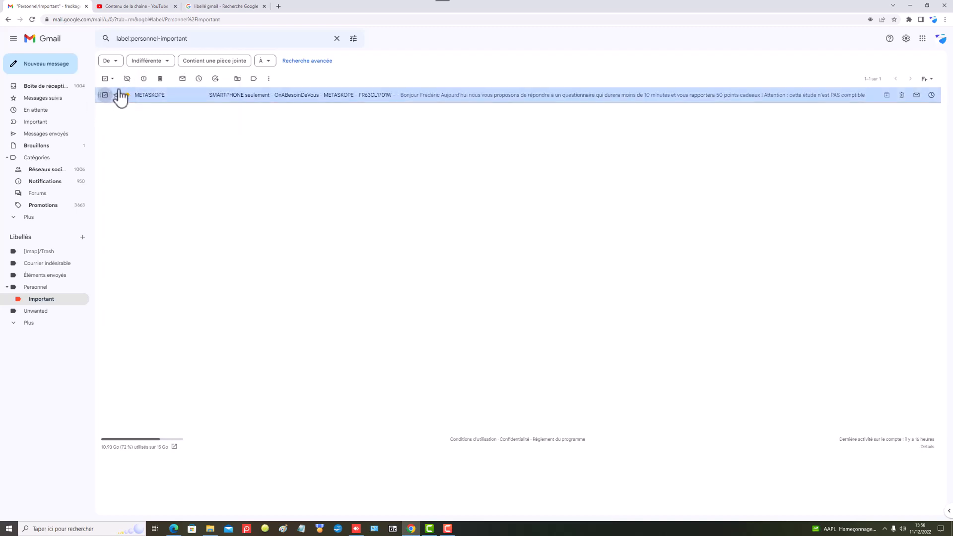
click(237, 79)
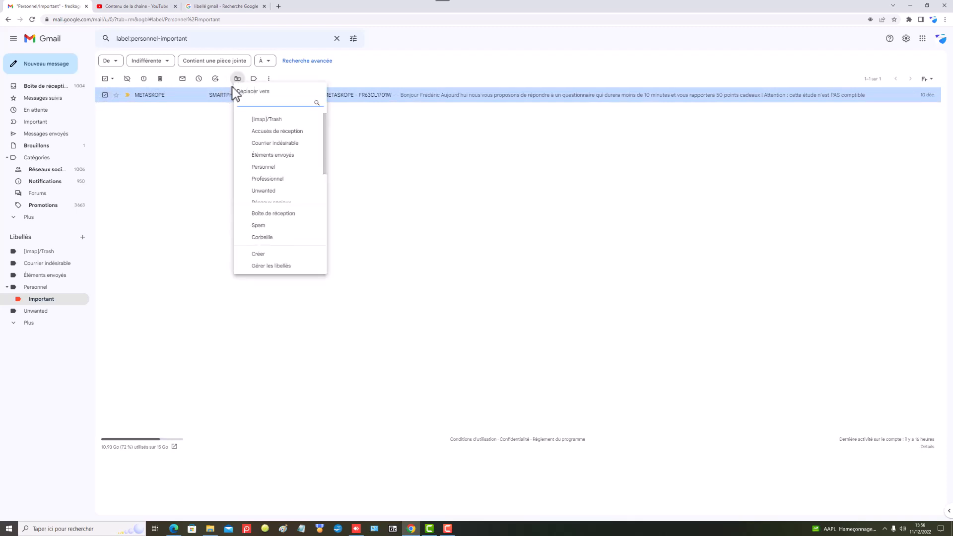
click(259, 215)
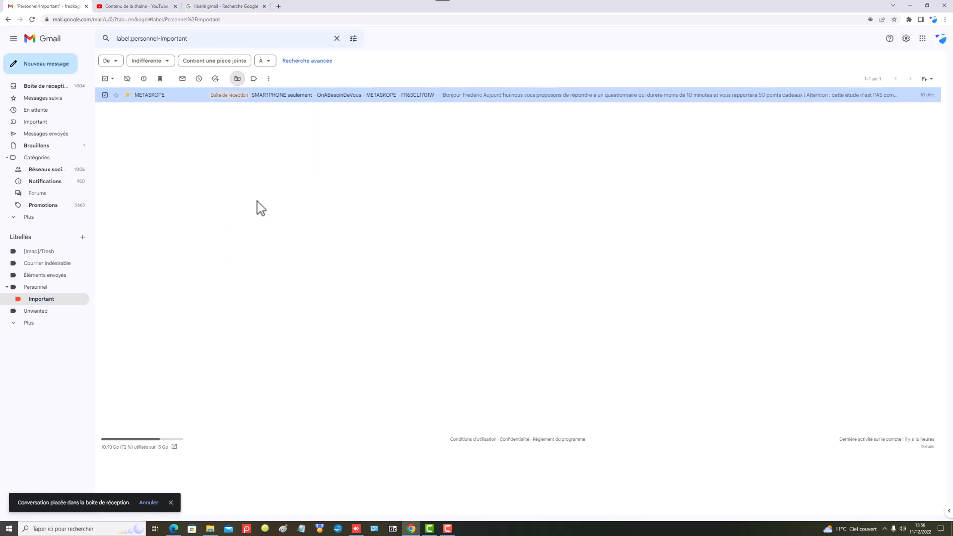
click(46, 292)
click(47, 299)
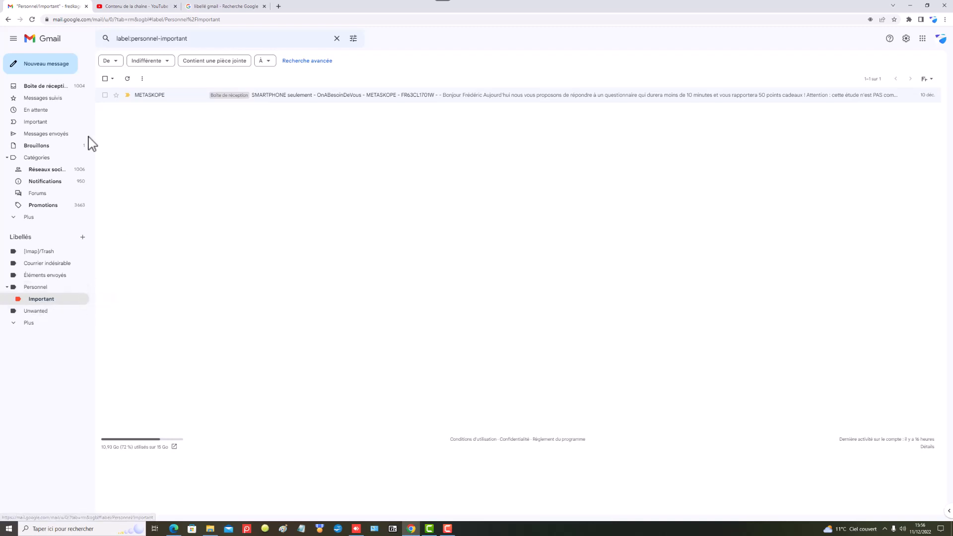
Step: Return to the inbox, delete the Personnel/Important label, and check the METASKOPE message in the inbox list
click(52, 87)
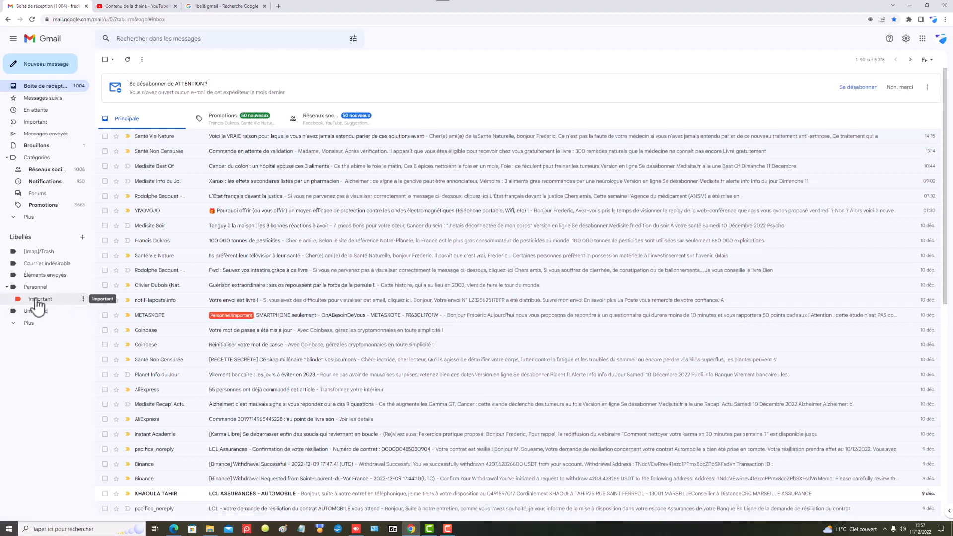
click(84, 299)
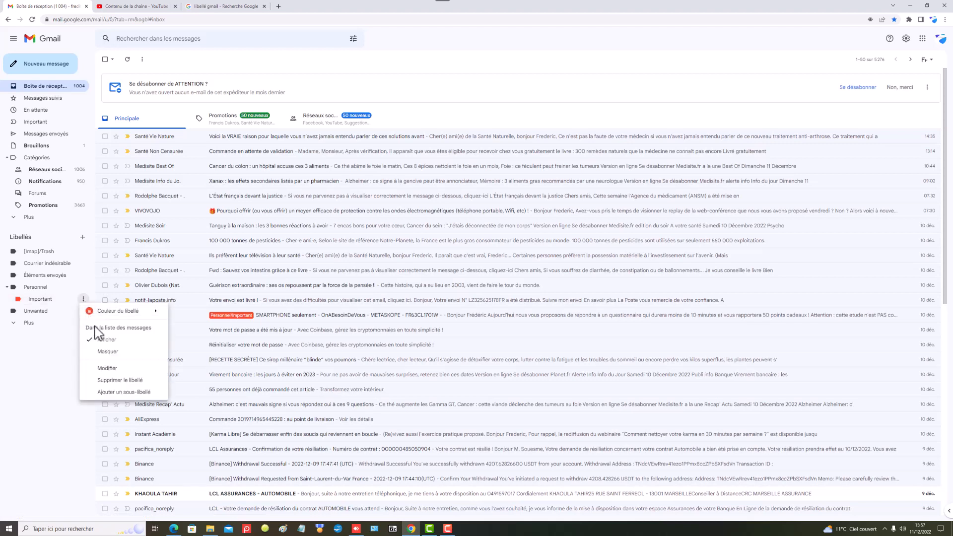
click(120, 380)
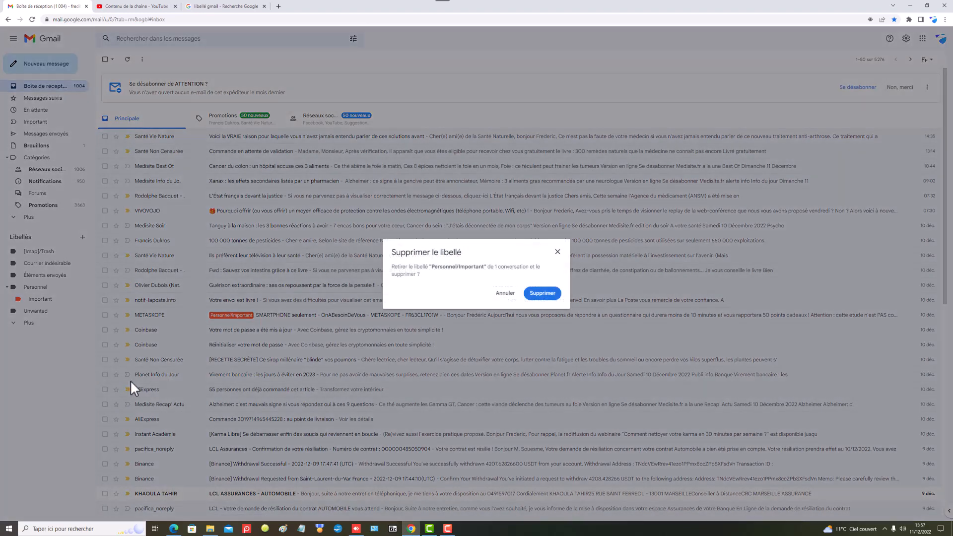
click(550, 297)
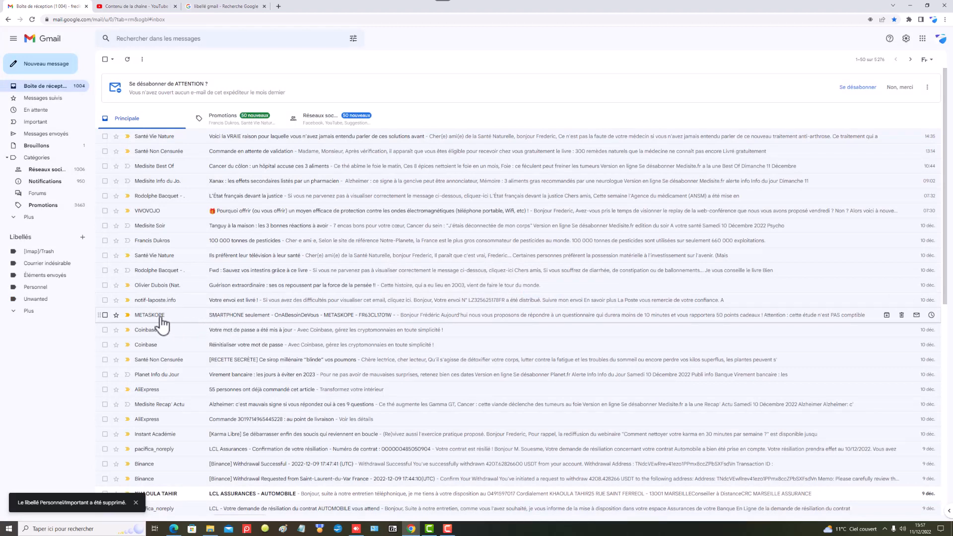
mouse_move(152, 321)
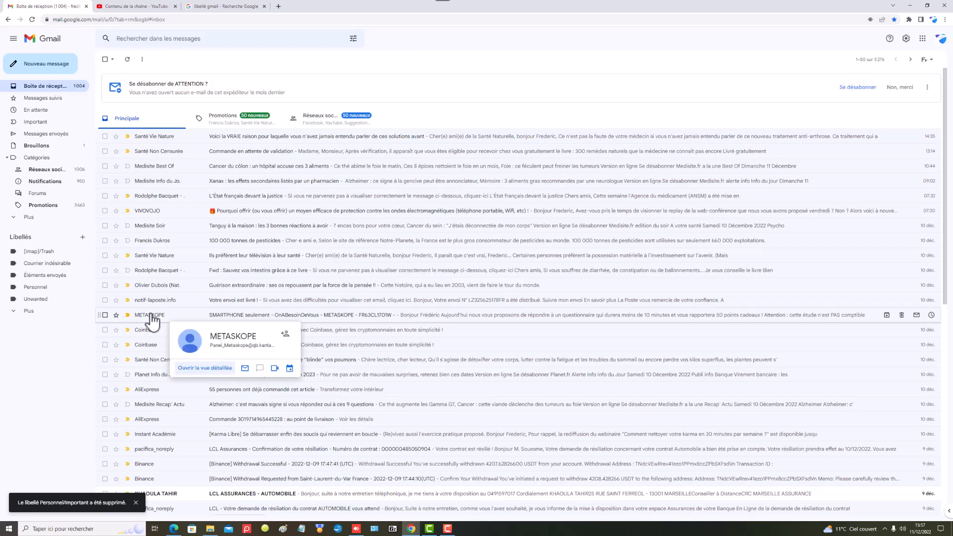